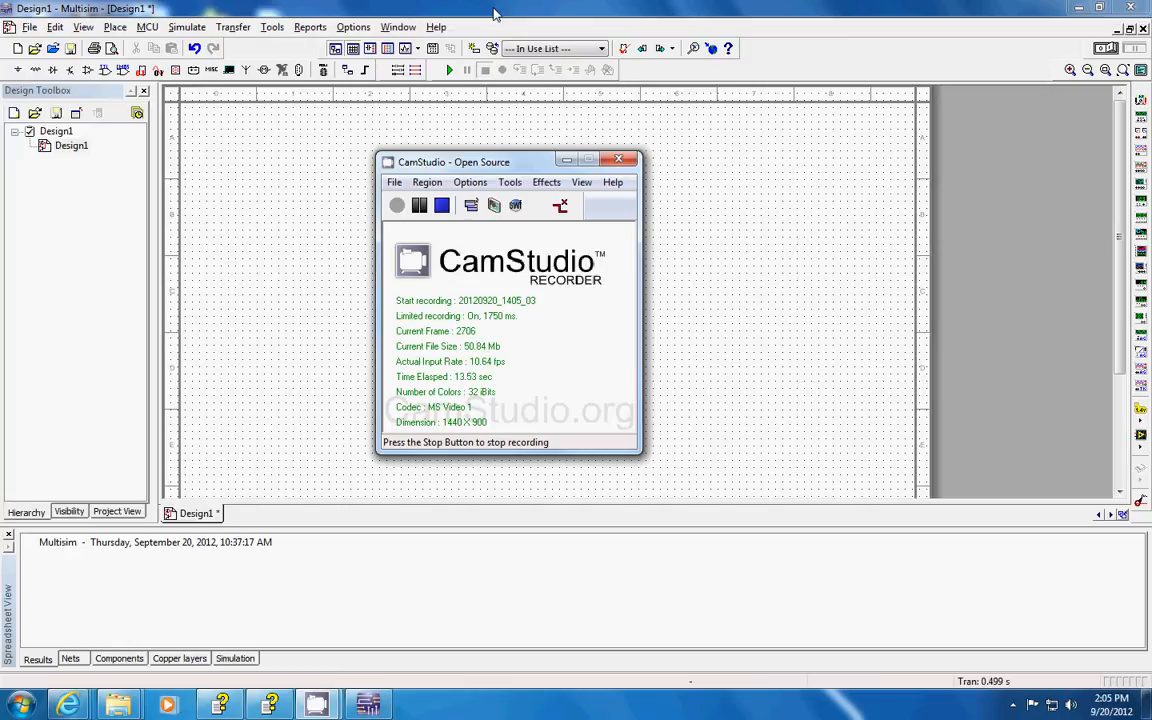
# - Place a DC_POWER source on the schematic and a GROUND symbol below it
pyautogui.click(494, 13)
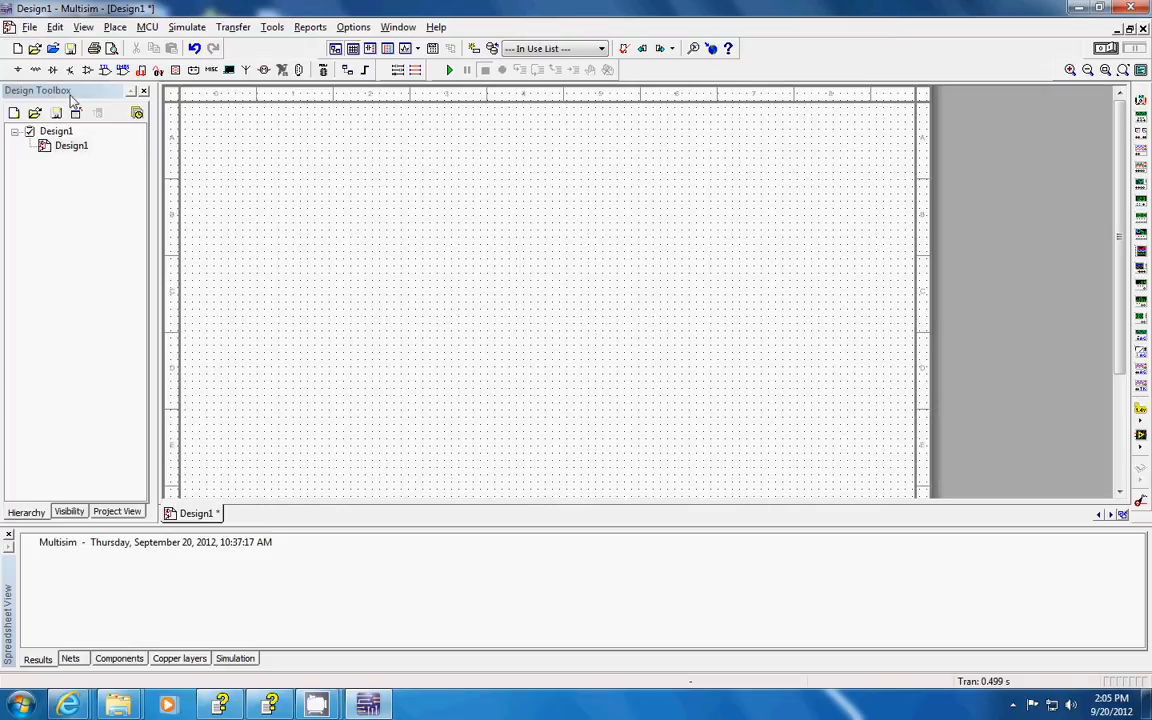
pyautogui.click(17, 69)
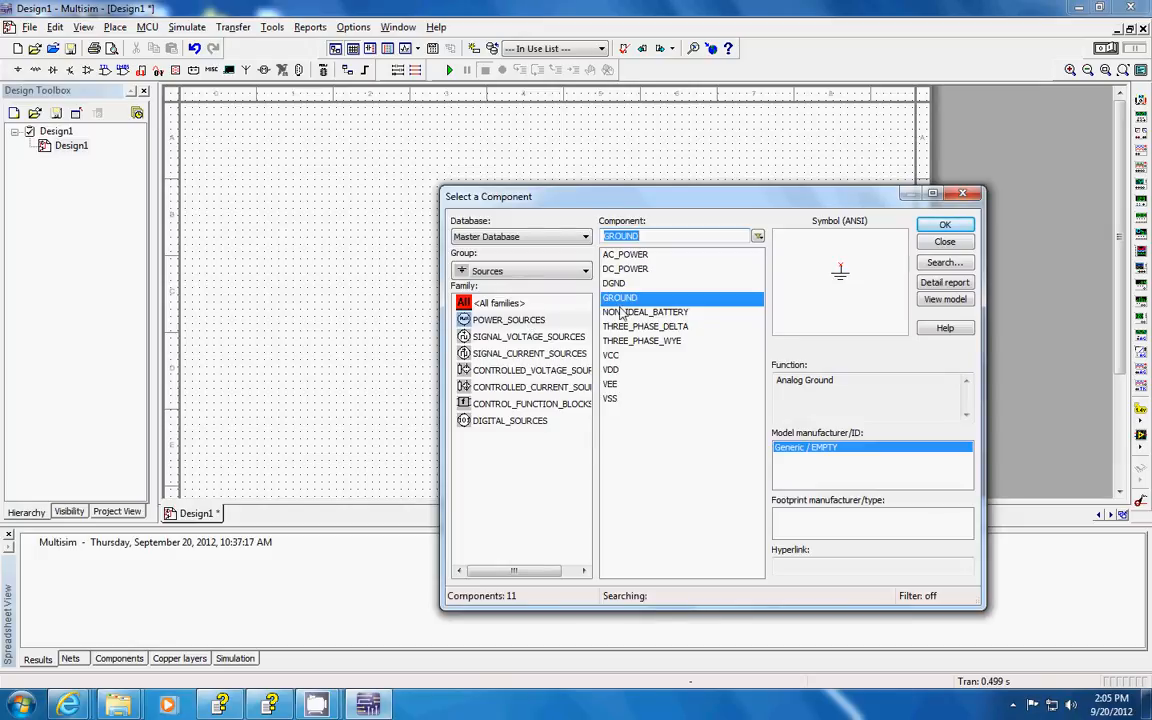
pyautogui.doubleClick(625, 269)
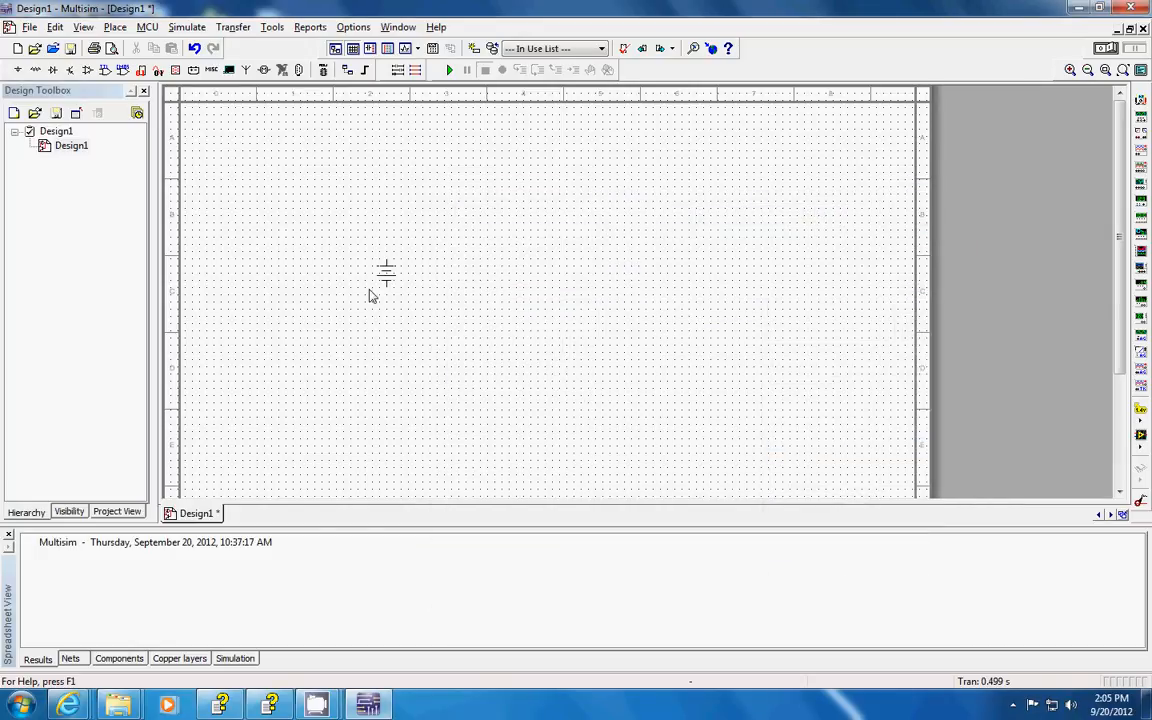
pyautogui.click(400, 263)
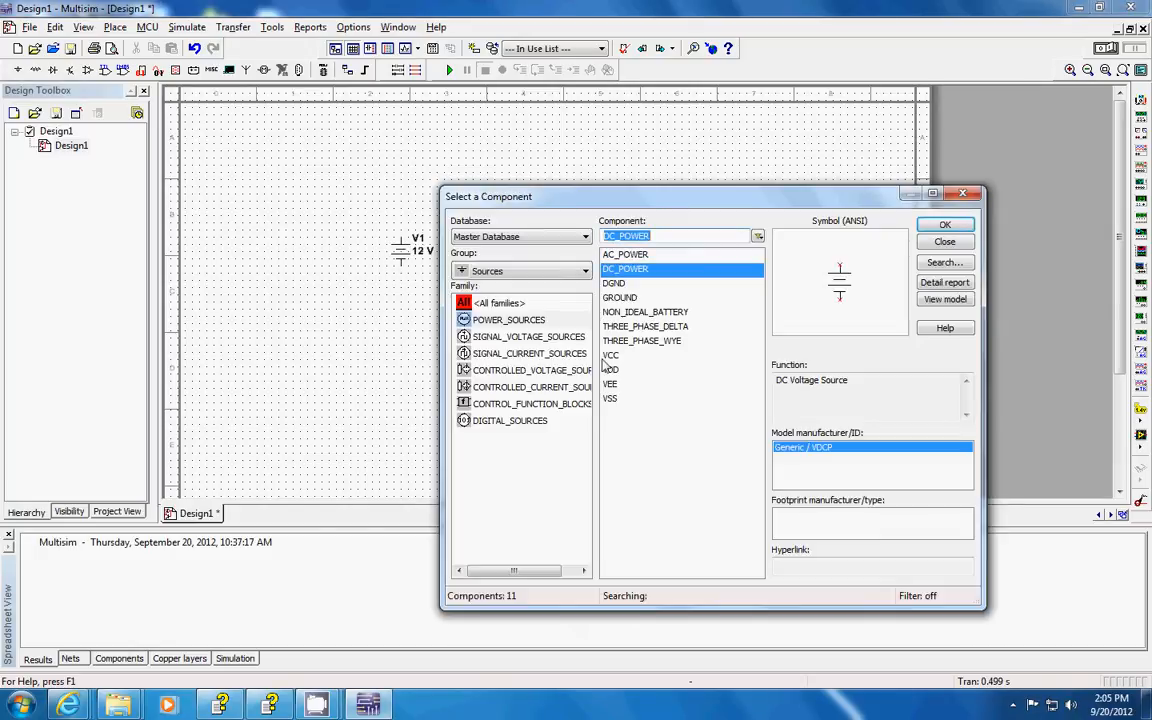
pyautogui.click(625, 298)
pyautogui.doubleClick(625, 298)
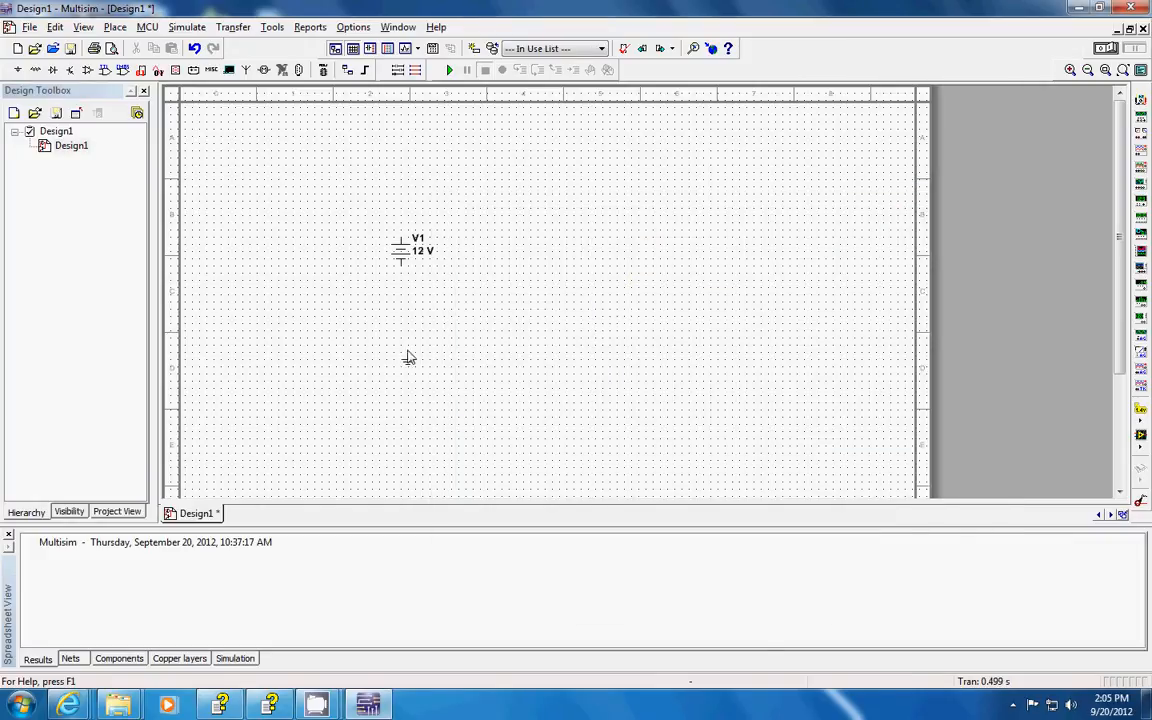
pyautogui.click(401, 335)
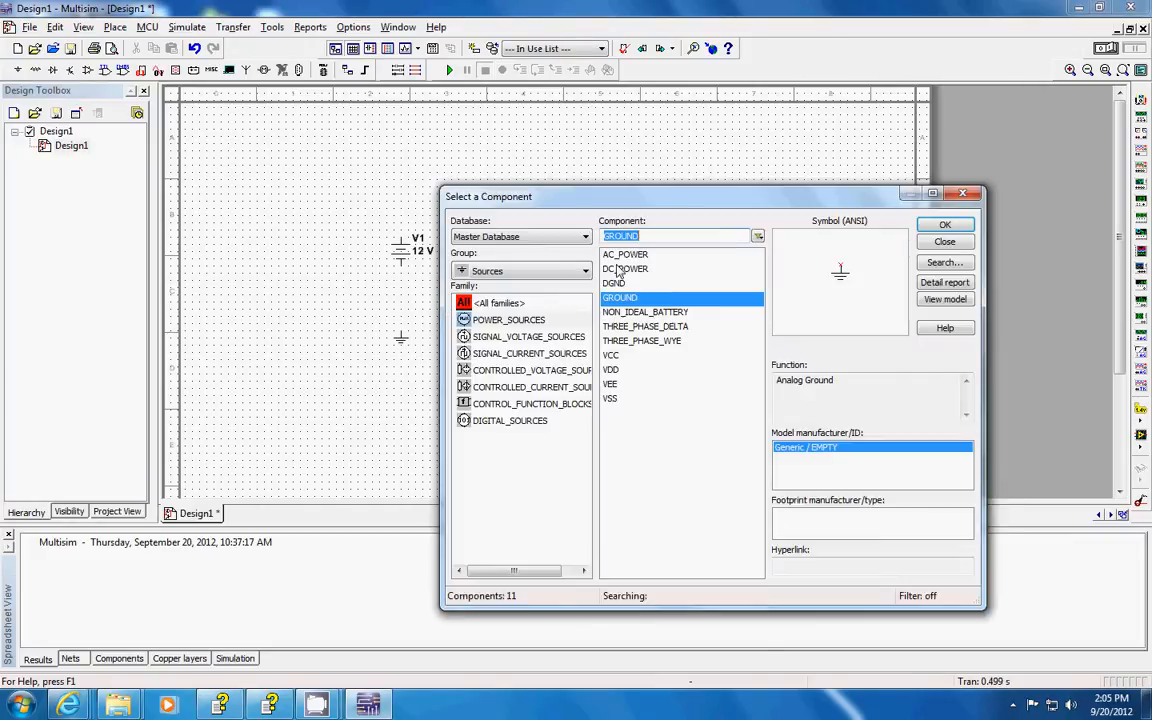
# - Place a vertical 720 Ω resistor from the Basic group beside the DC source
pyautogui.click(514, 277)
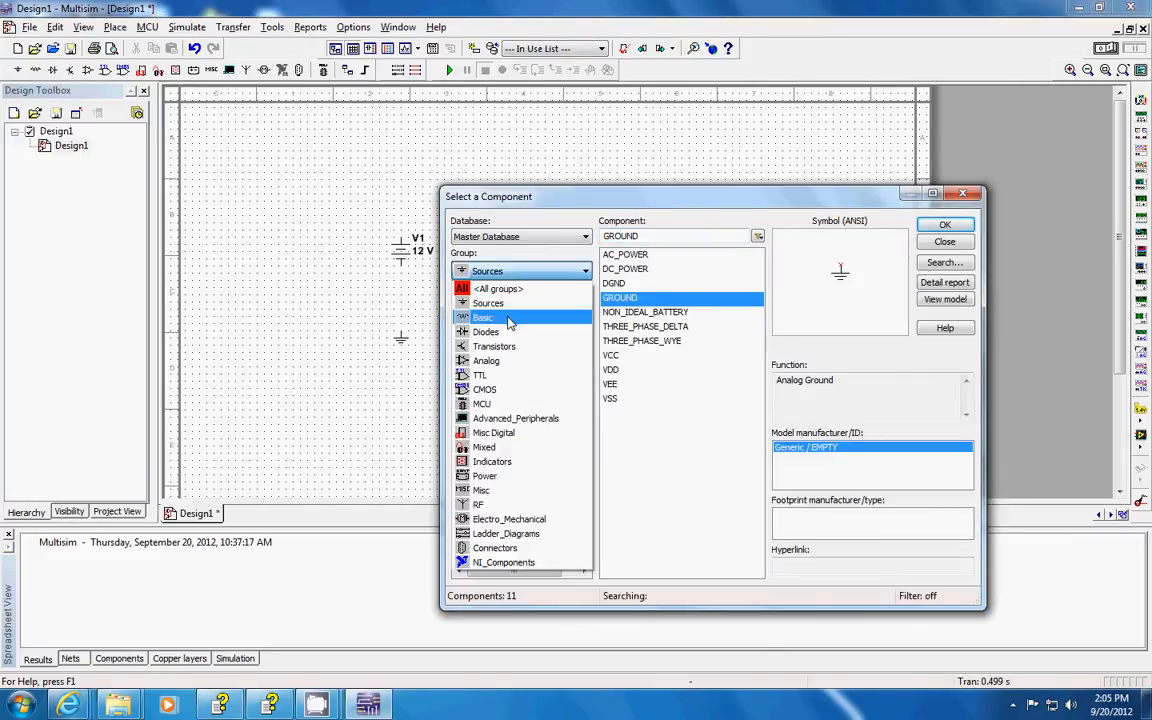
pyautogui.click(506, 320)
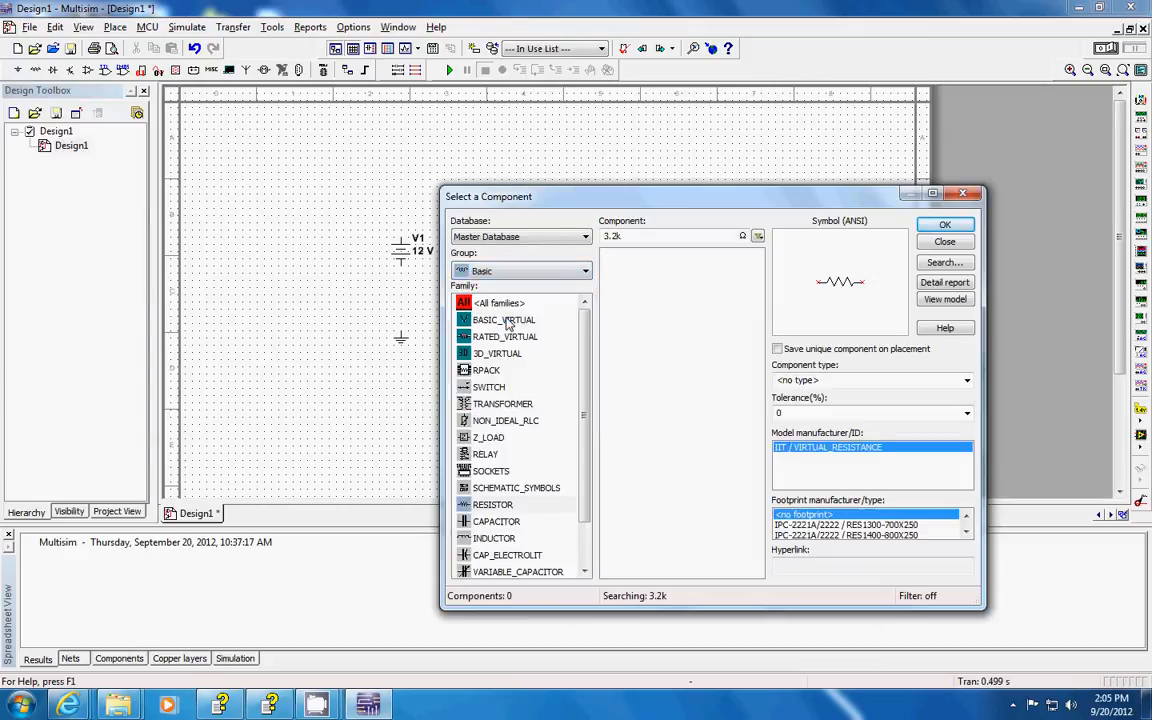
pyautogui.click(494, 505)
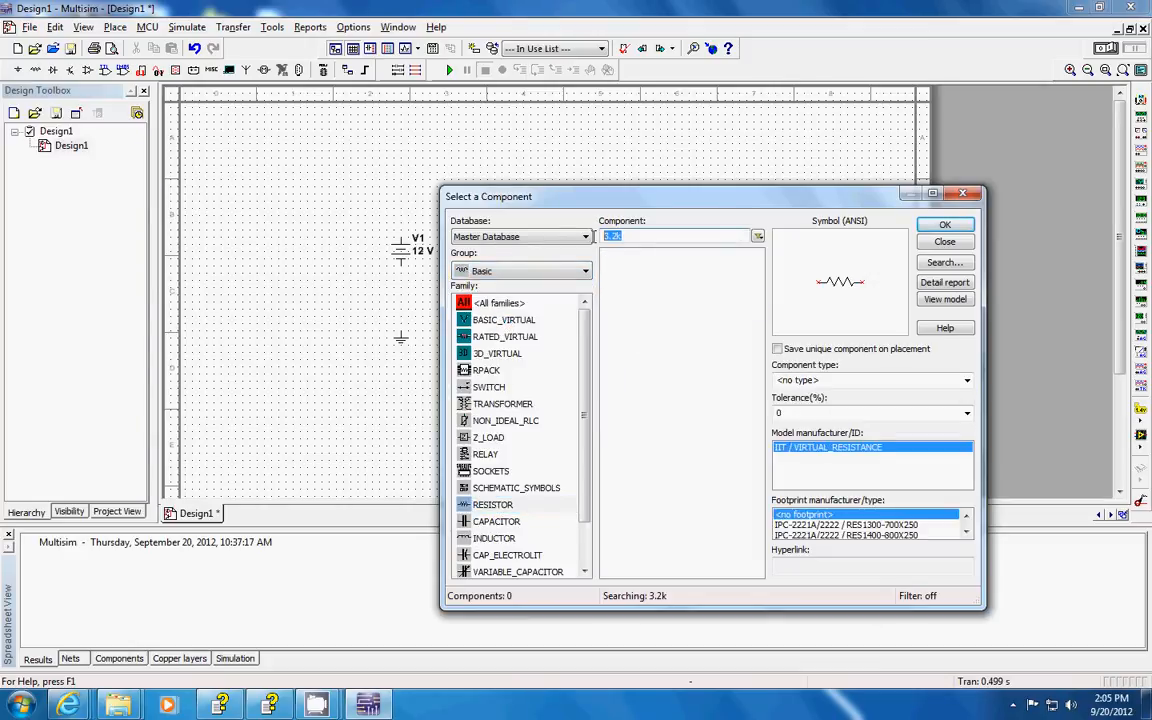
pyautogui.write('100')
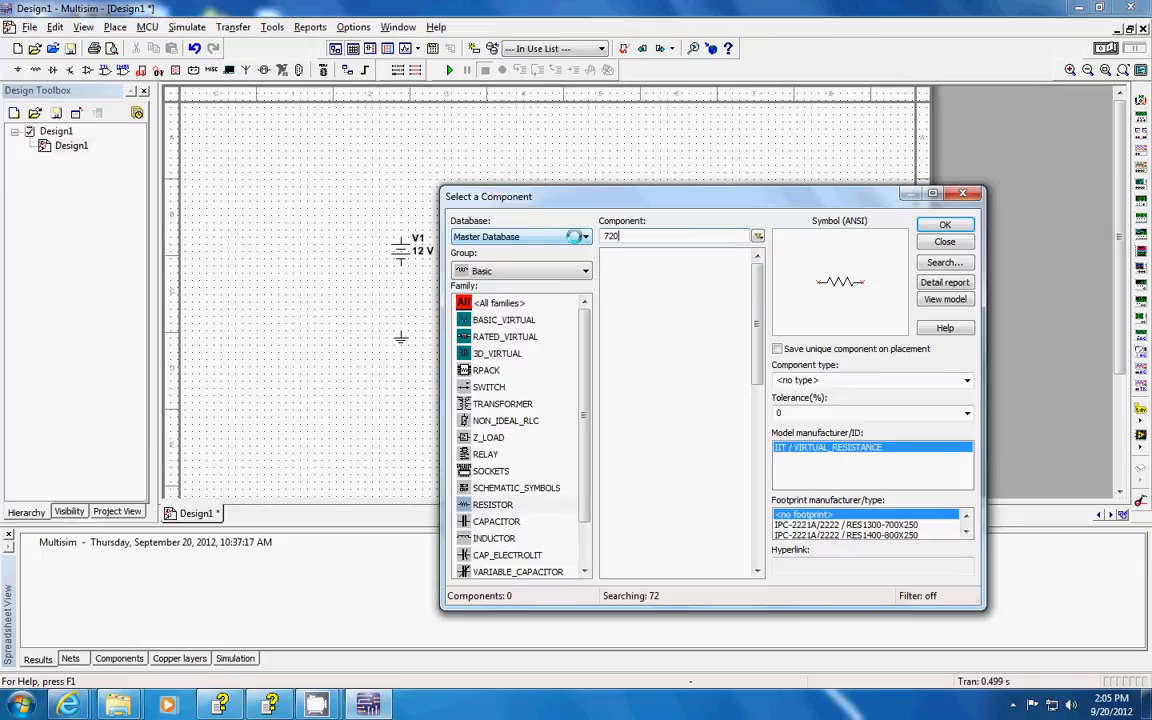
pyautogui.press('Return')
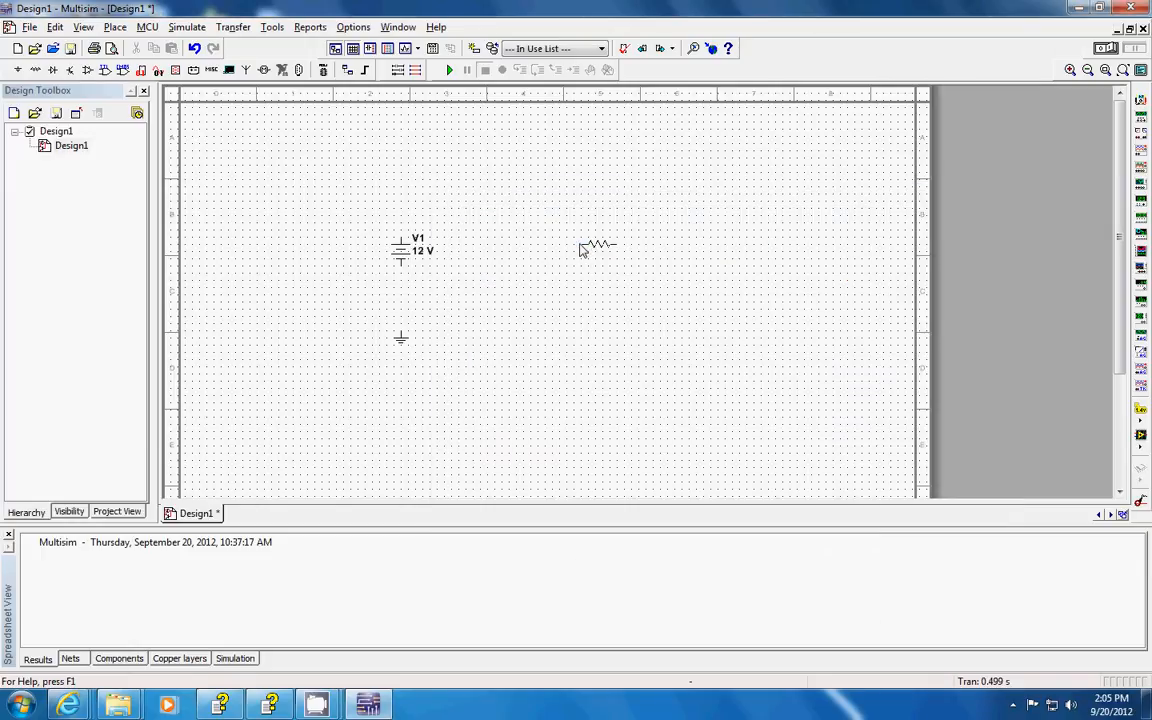
pyautogui.hotkey('ctrl', 'r')
pyautogui.click(510, 245)
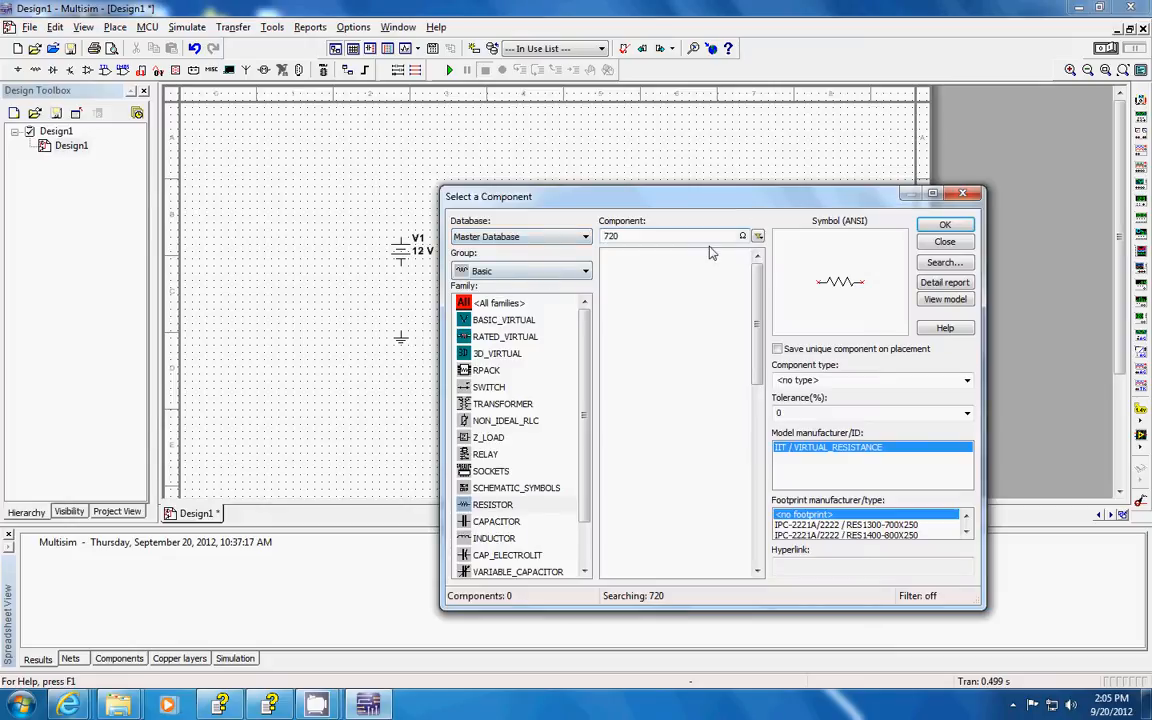
# - Place a vertical 1.2k resistor to the right of the 720 Ω resistor
pyautogui.write('1.')
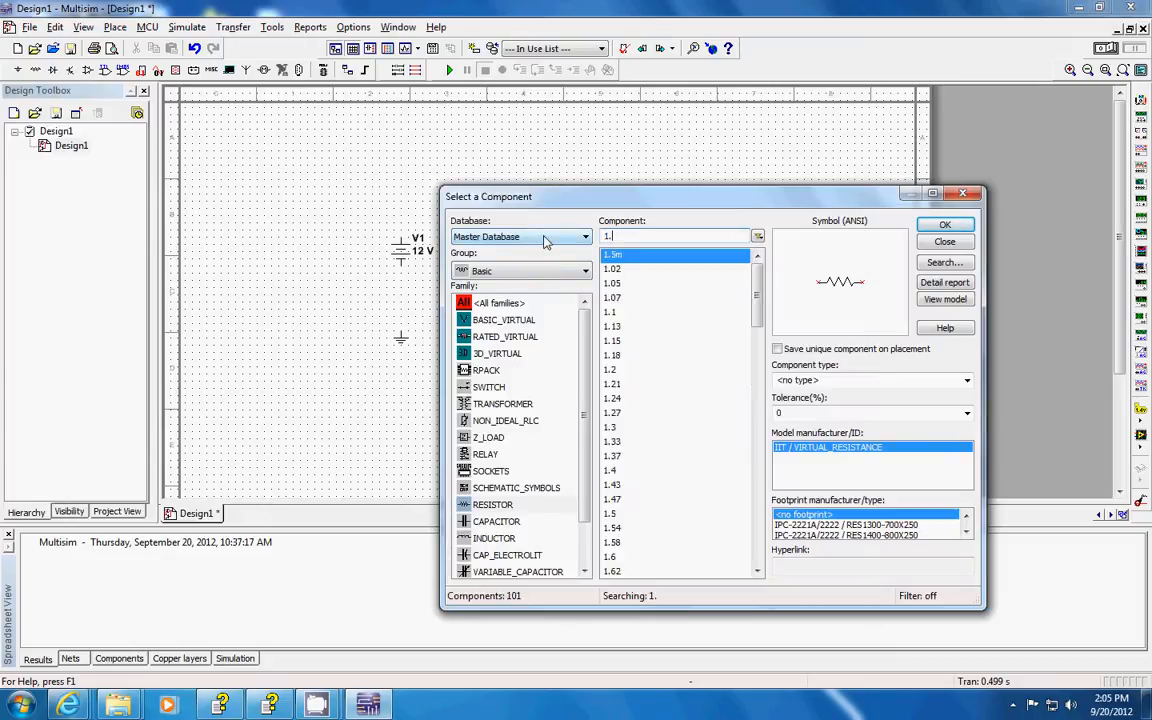
pyautogui.write('2k')
pyautogui.press('Return')
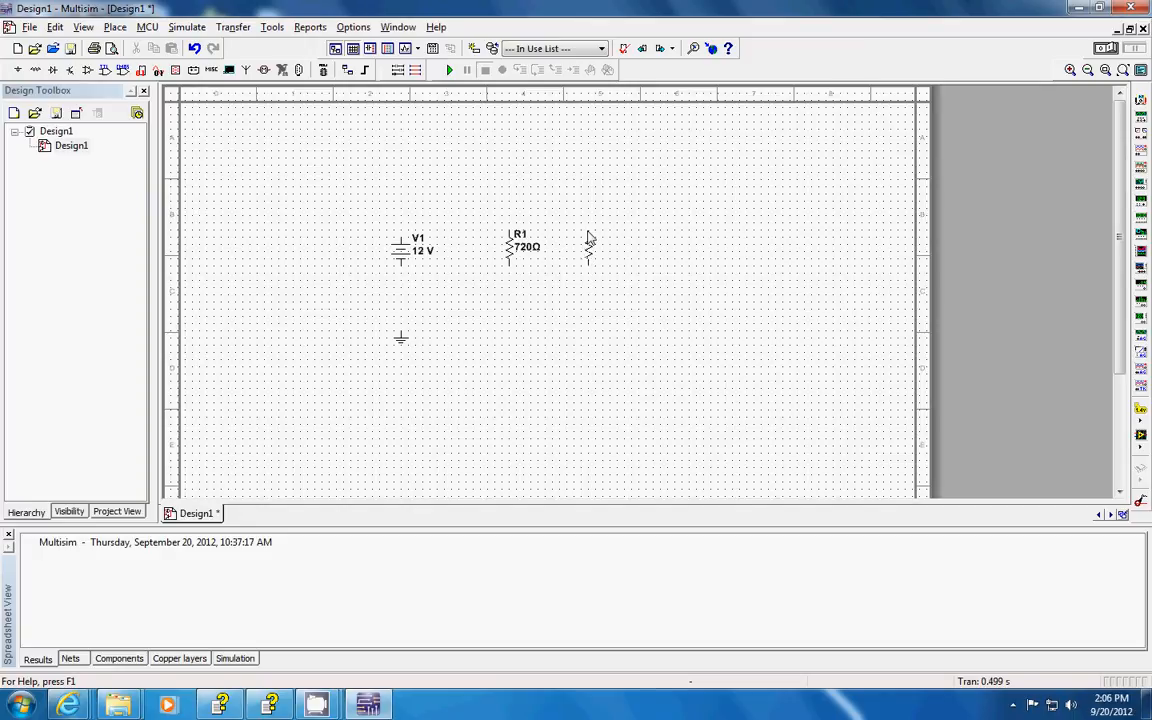
pyautogui.press('Escape')
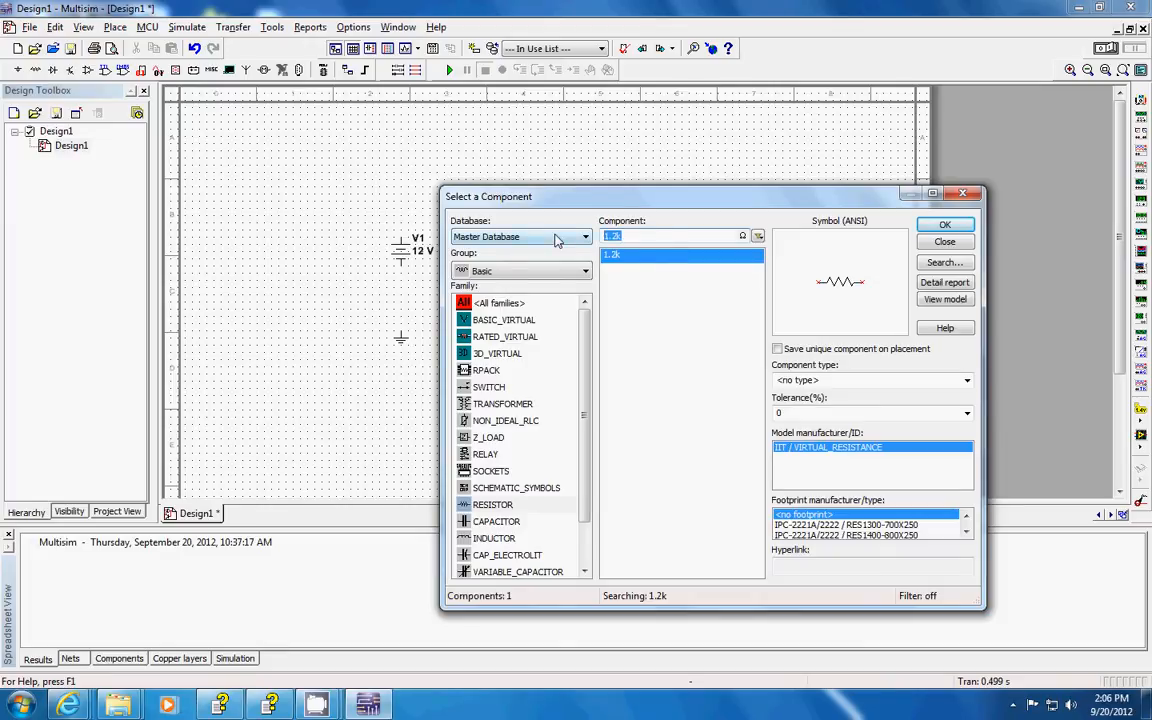
# - Place a vertical 3.2k resistor to the right of R2 and finish adding resistors
pyautogui.write('3.2k')
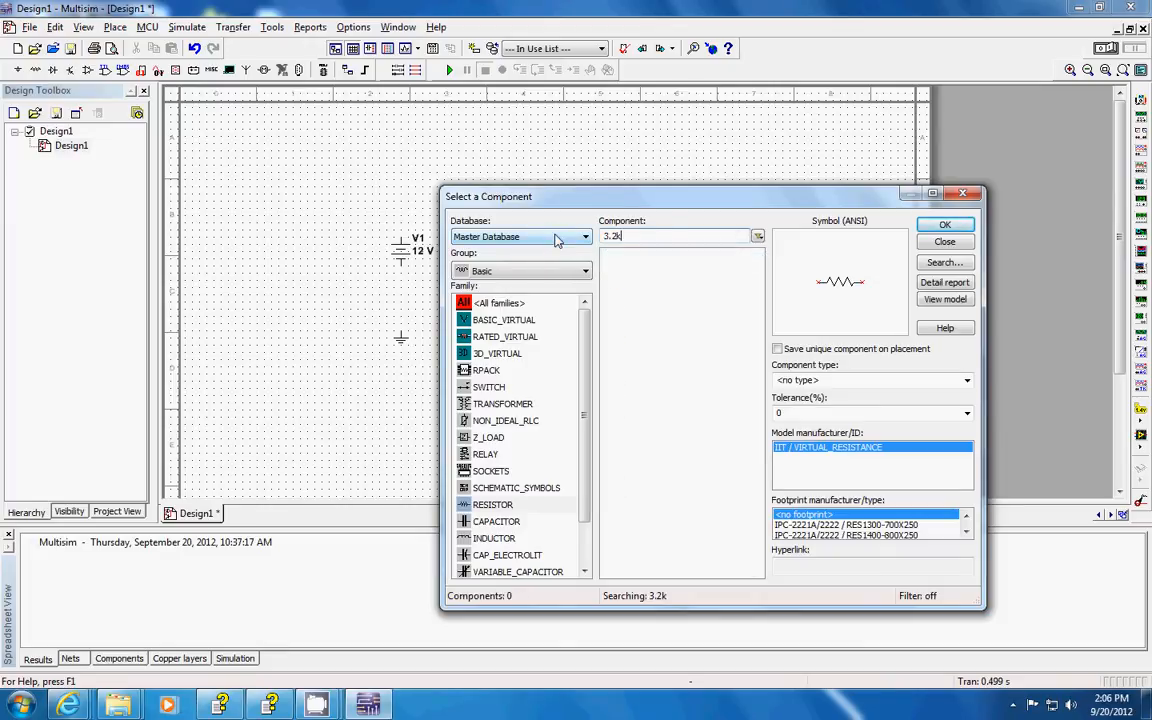
pyautogui.press('Return')
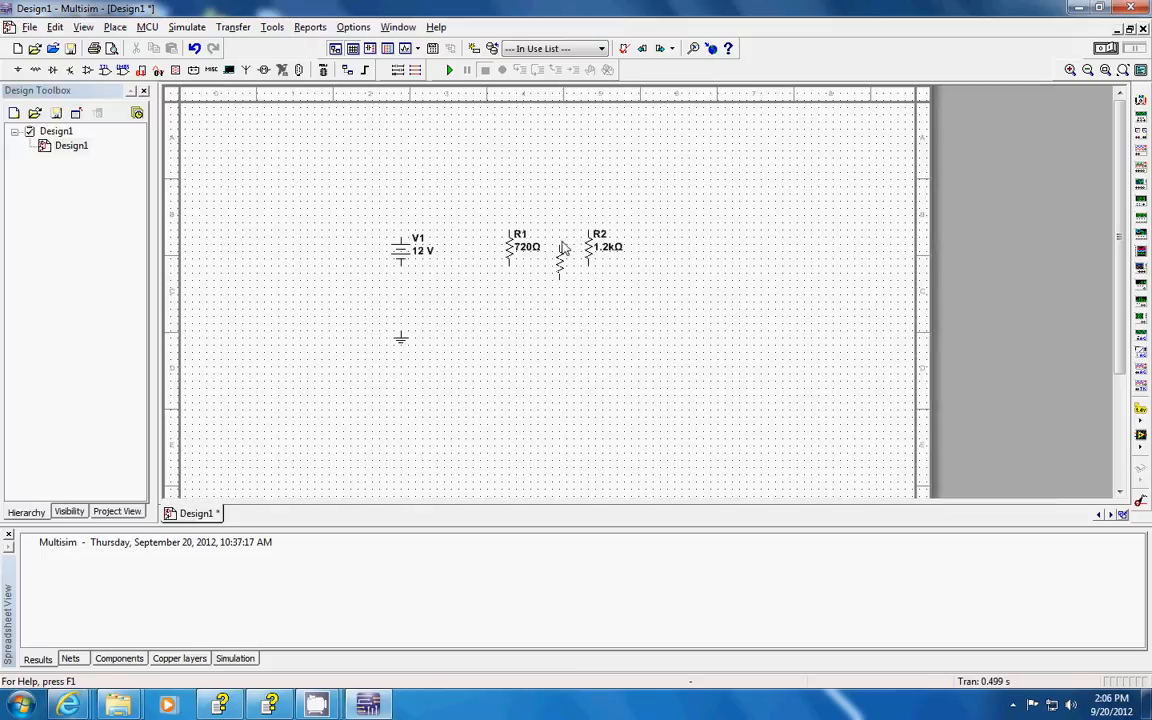
pyautogui.click(675, 236)
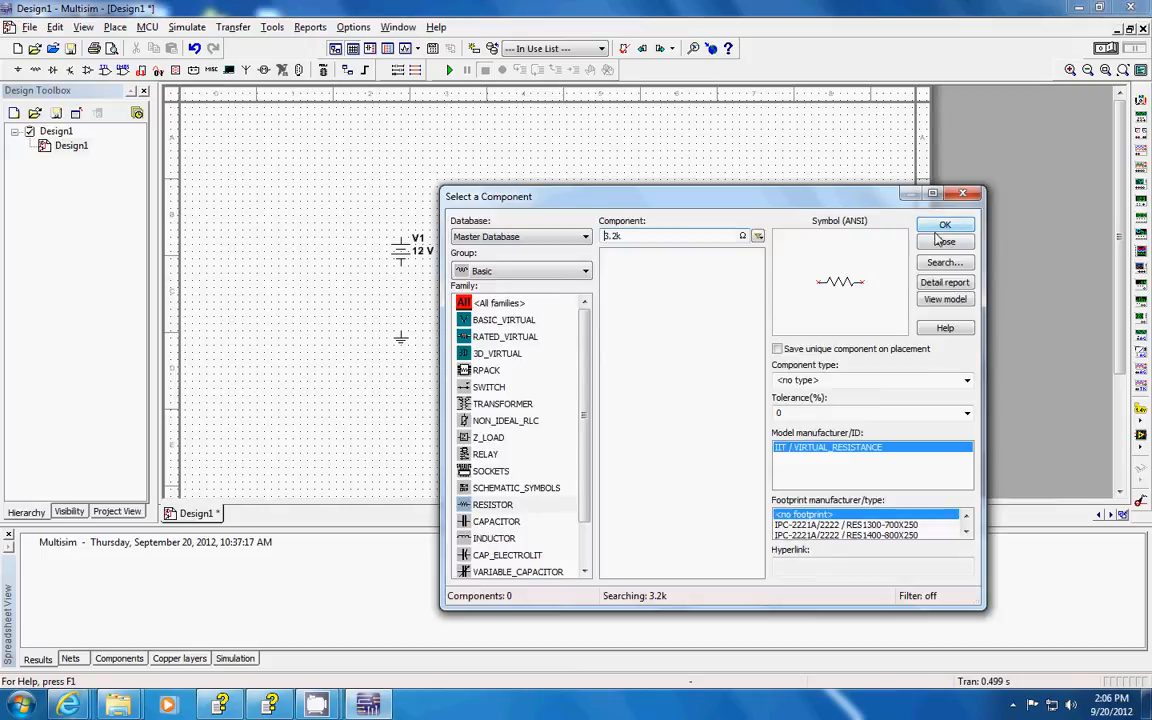
pyautogui.click(944, 241)
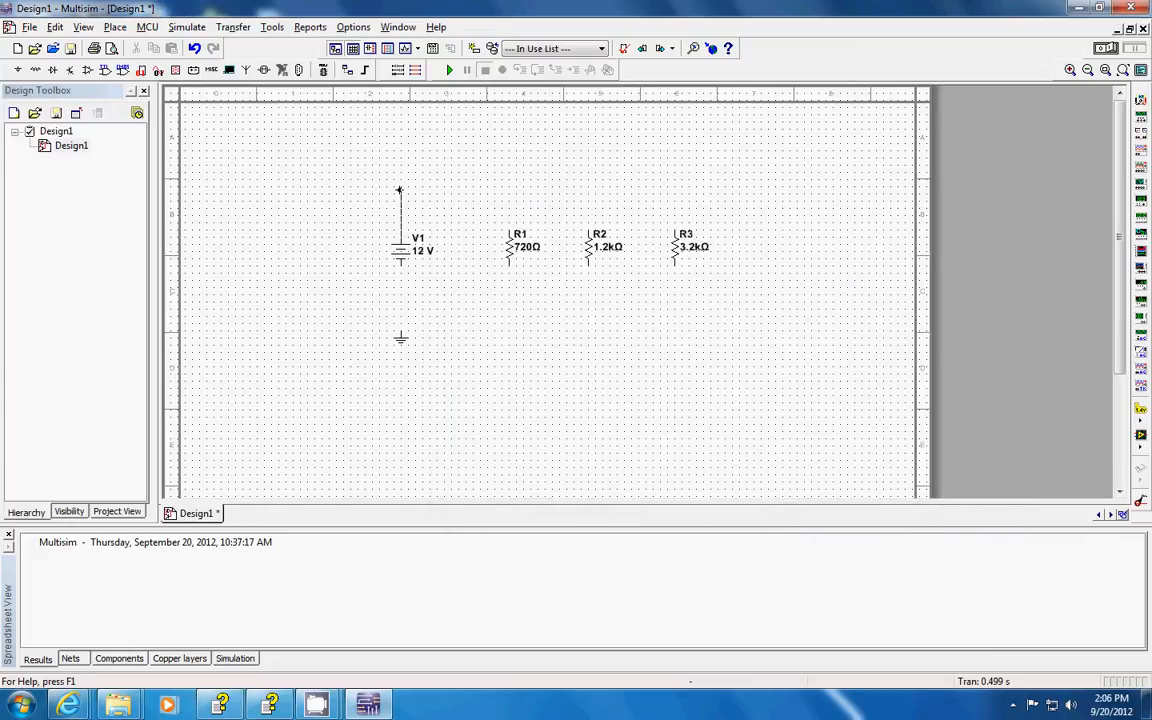
# - Wire the source to R1 and R3 in parallel and connect the source's negative terminal to ground
pyautogui.click(674, 229)
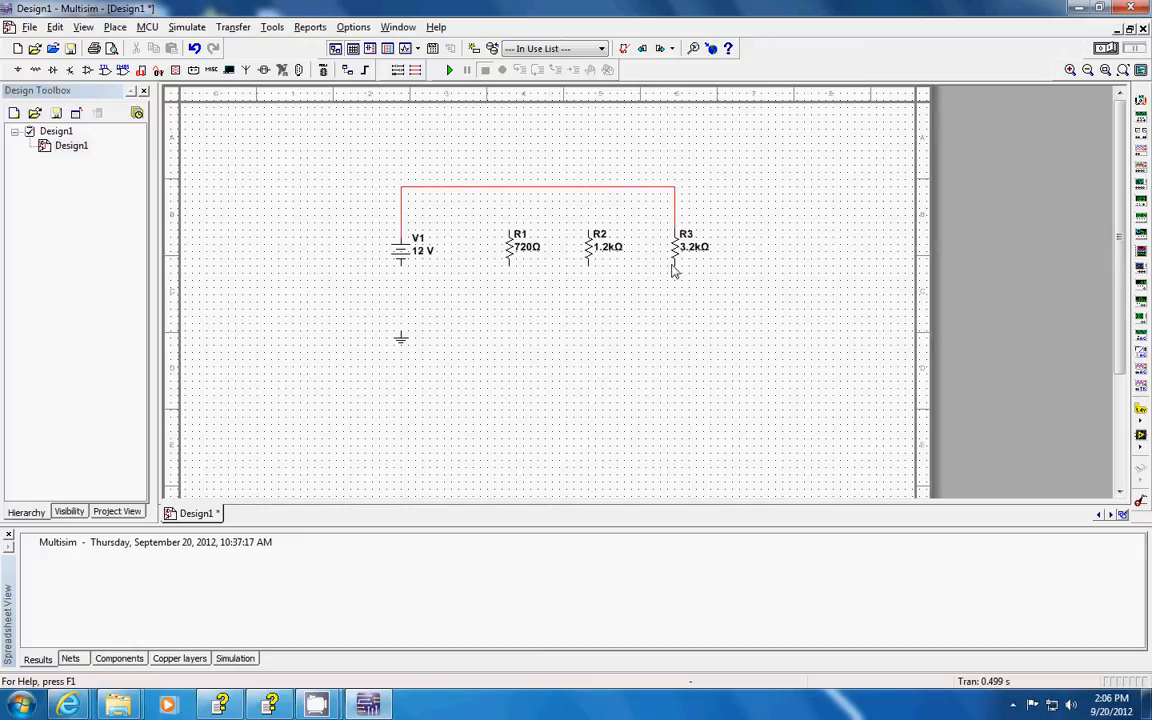
pyautogui.click(401, 262)
pyautogui.click(400, 333)
pyautogui.click(402, 292)
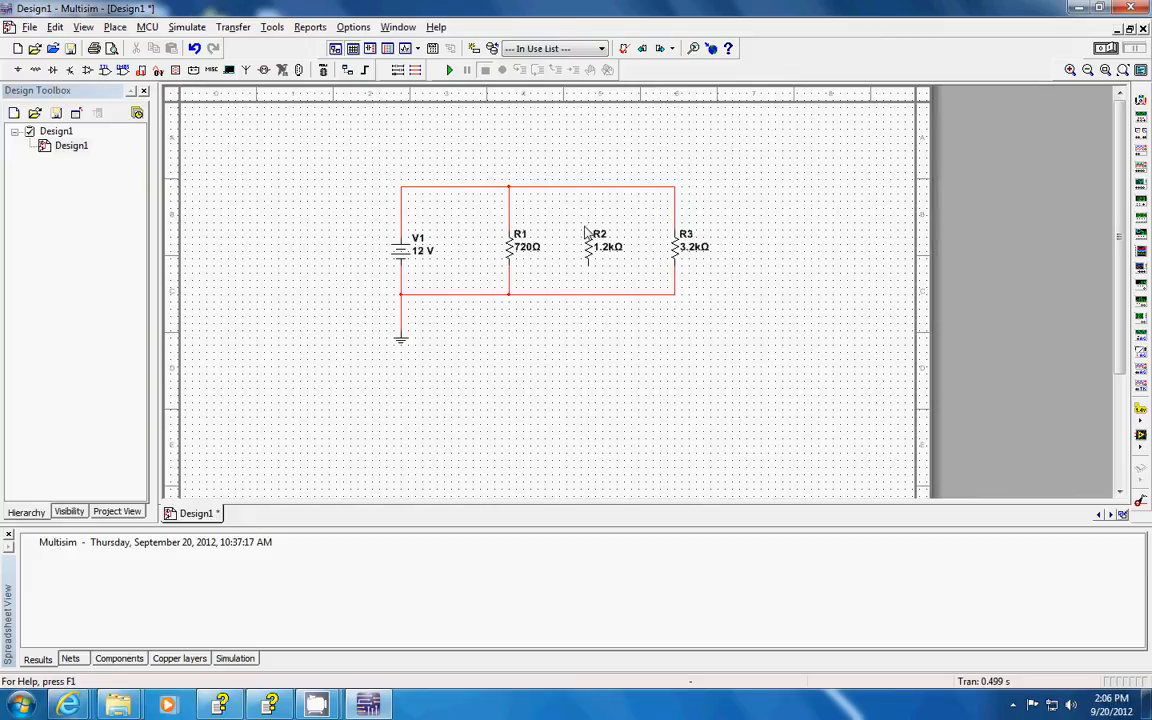
# - Wire R2 between the upper and lower rails, in parallel with R1 and R3
pyautogui.moveTo(587, 186); pyautogui.dragTo(588, 232)
pyautogui.click(588, 294)
pyautogui.press('Escape')
# - Place an AMMETER_V from the Indicators group just right of the wire above R1
pyautogui.click(26, 72)
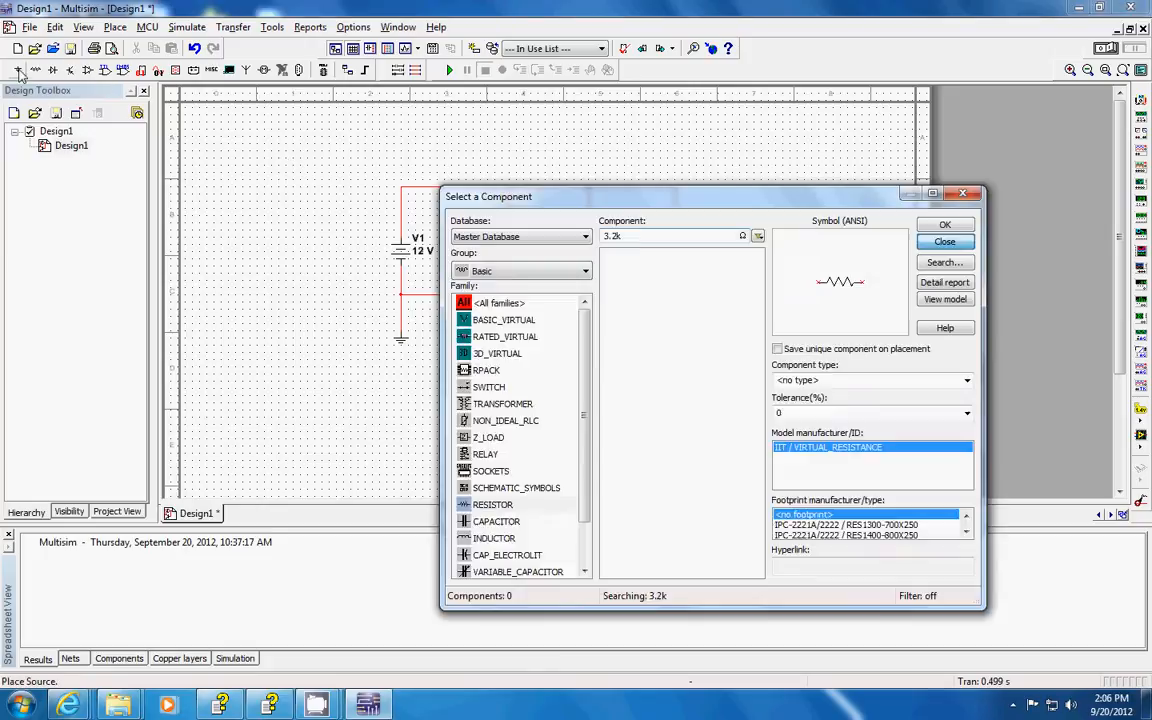
pyautogui.click(567, 273)
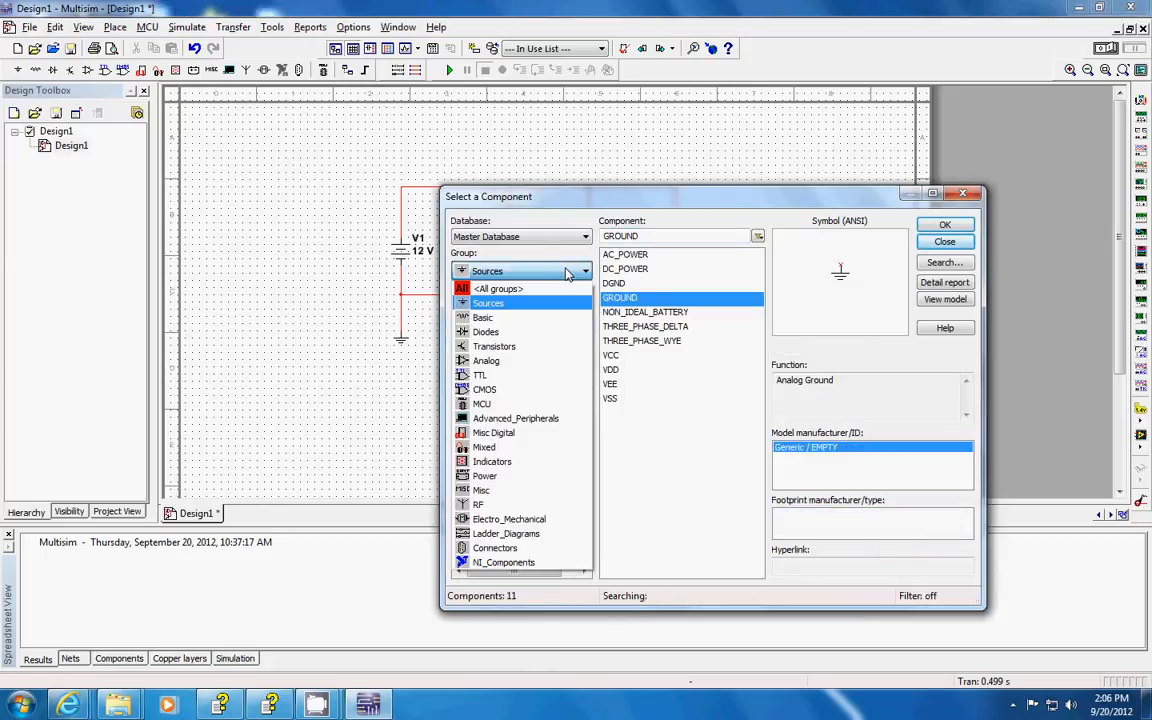
pyautogui.click(535, 463)
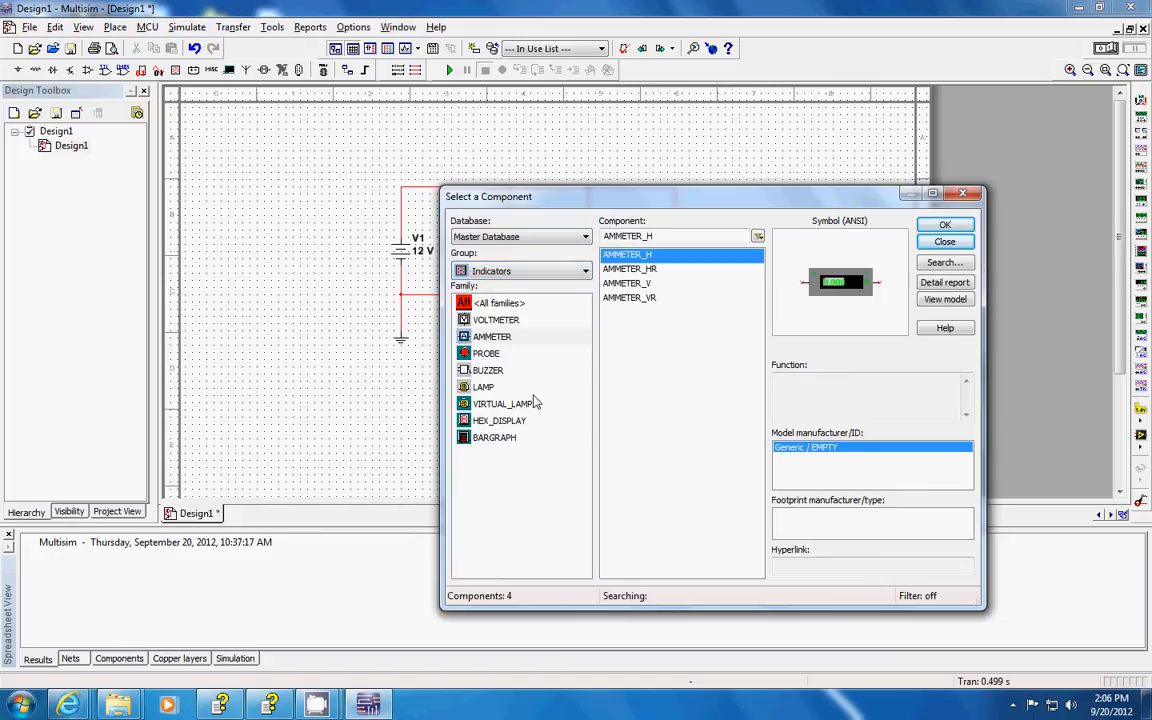
pyautogui.click(647, 270)
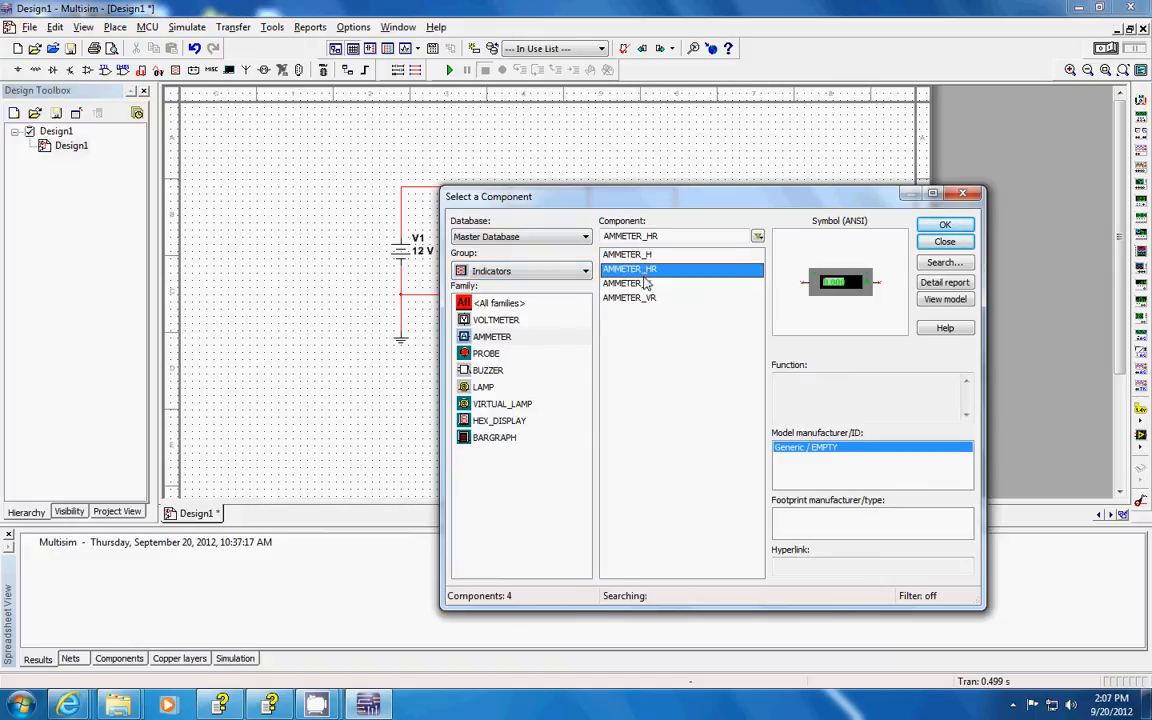
pyautogui.click(645, 285)
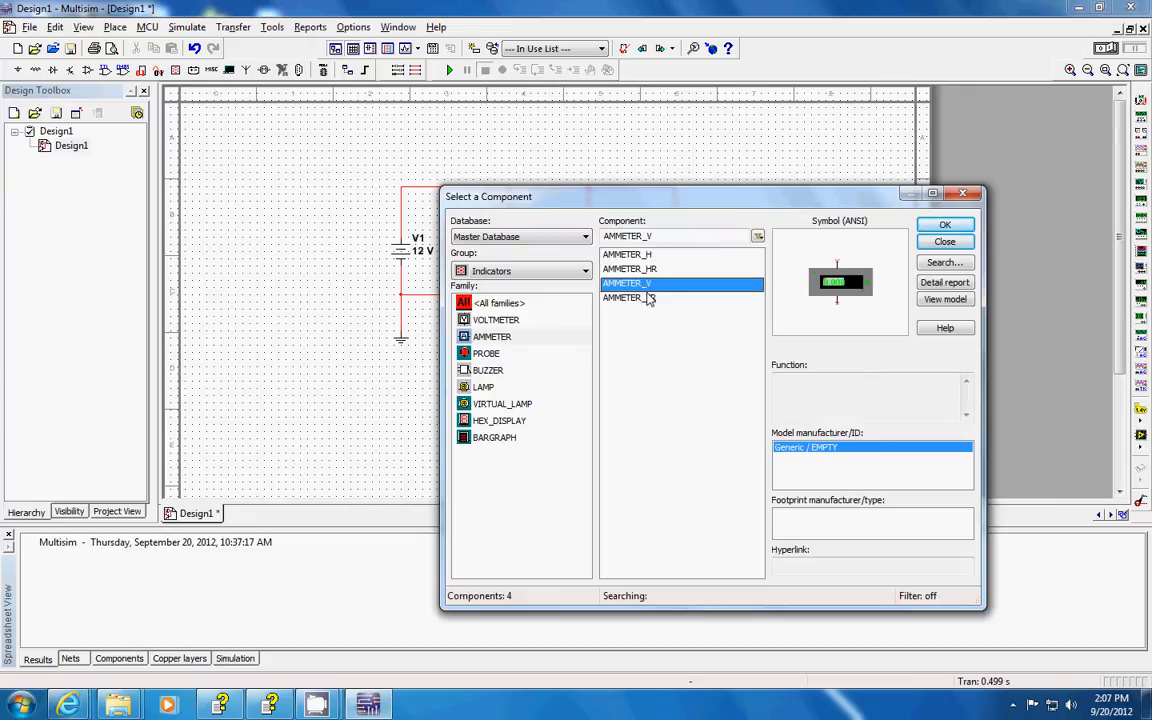
pyautogui.click(648, 298)
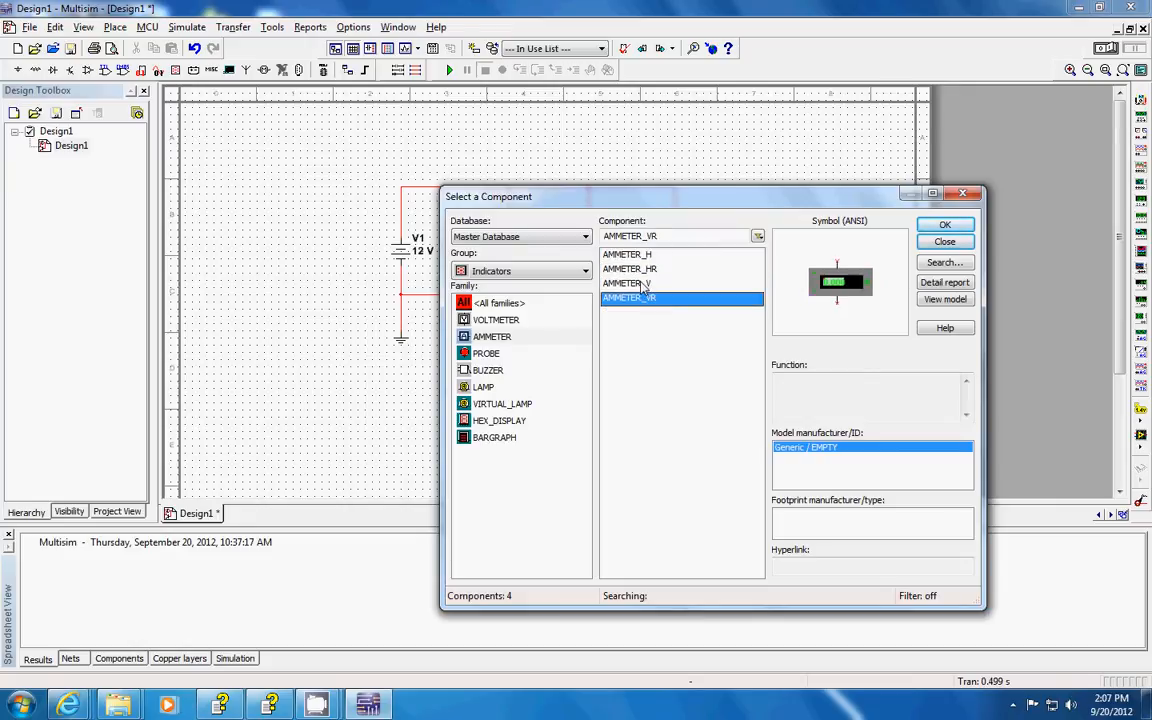
pyautogui.click(643, 285)
pyautogui.doubleClick(643, 285)
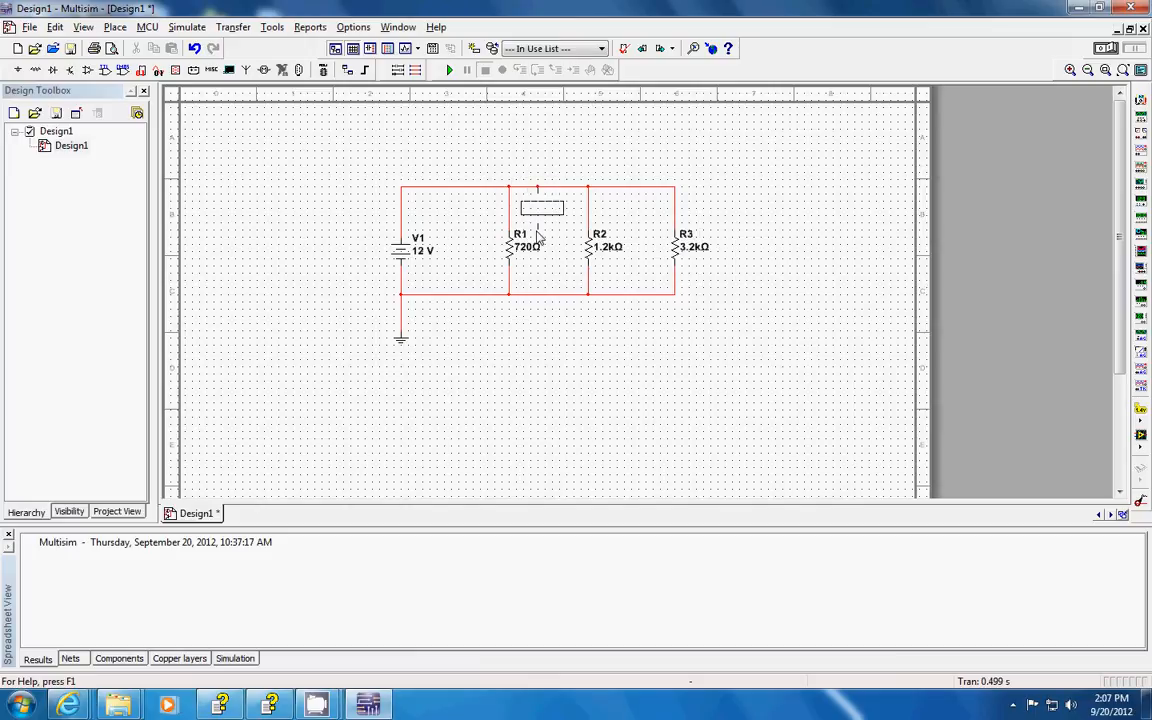
pyautogui.press('Escape')
pyautogui.hotkey('ctrl', 'w')
# - Place three more AMMETER_V ammeters: one right of R2's branch, one right of R3's, and one left of the source's upper wire
pyautogui.click(945, 225)
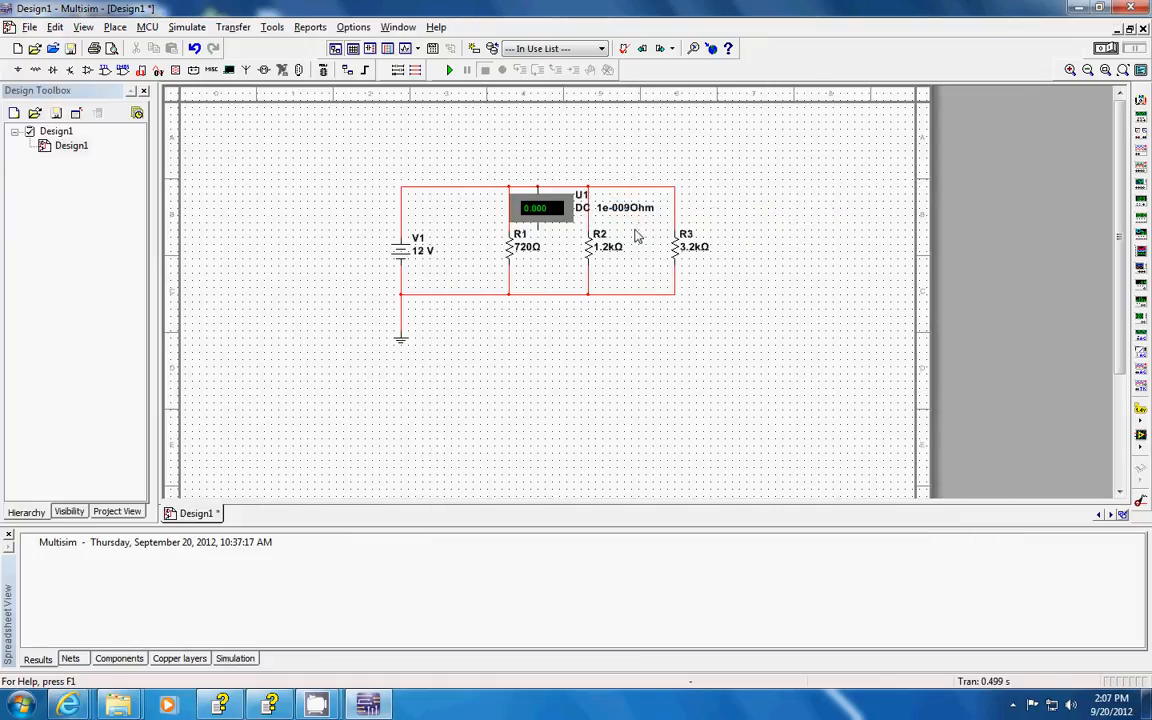
pyautogui.click(628, 231)
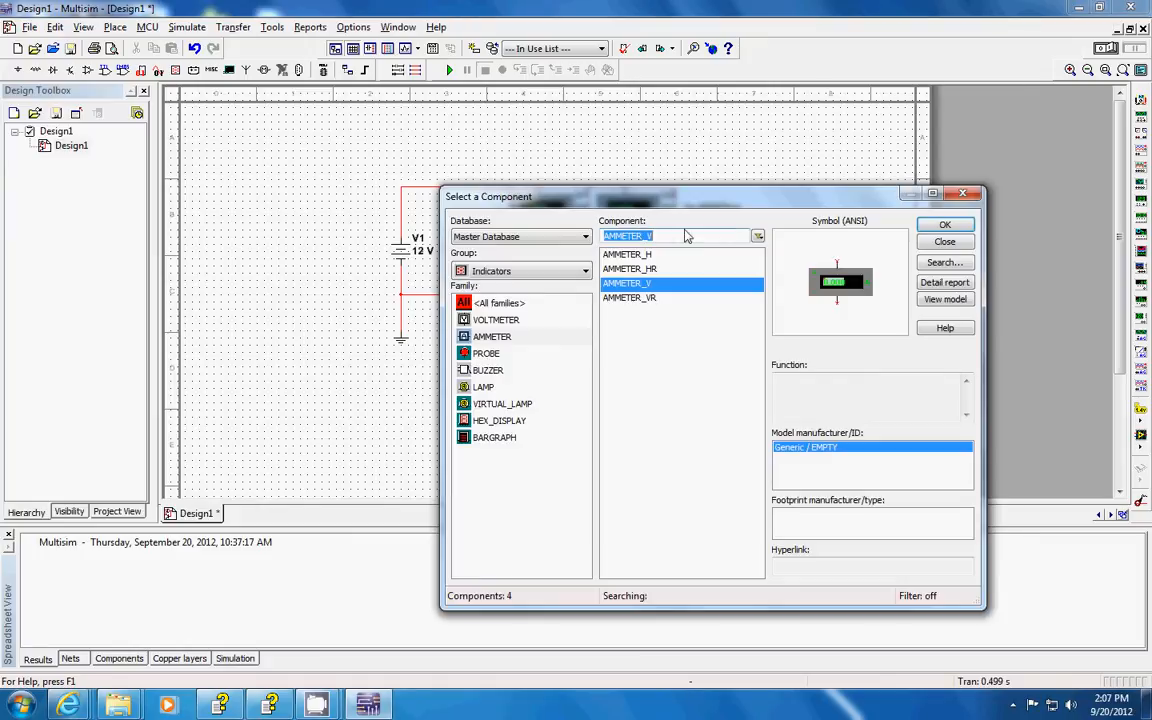
pyautogui.click(944, 225)
pyautogui.click(732, 233)
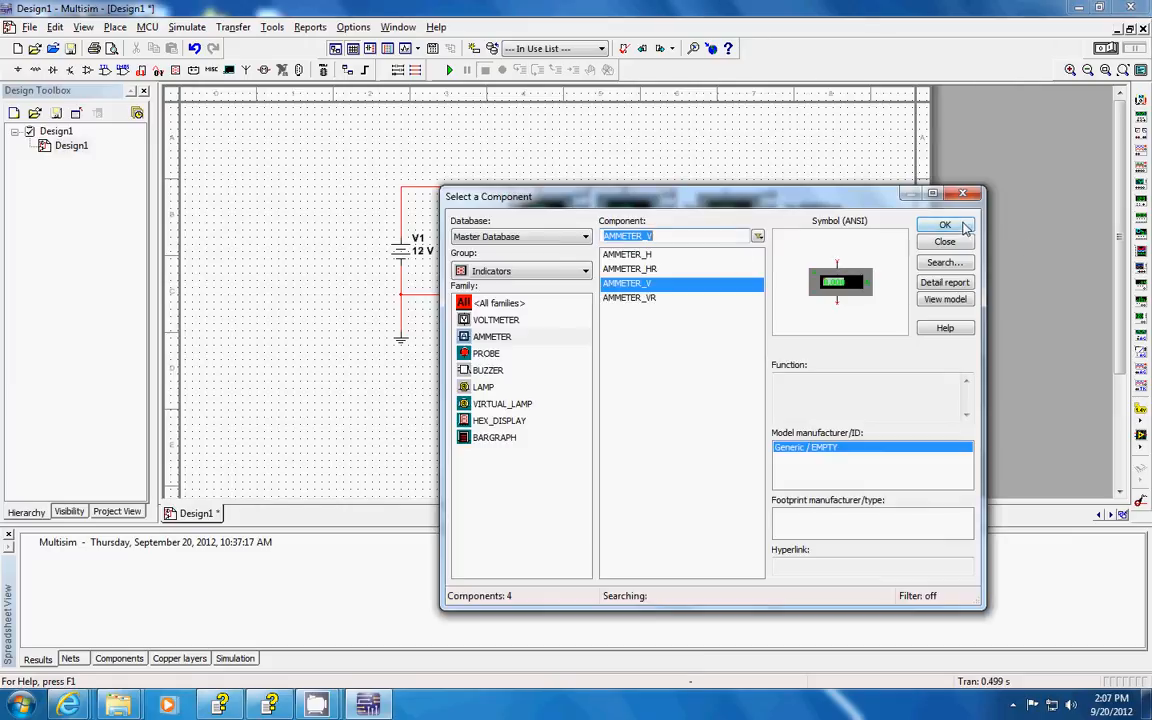
pyautogui.click(944, 224)
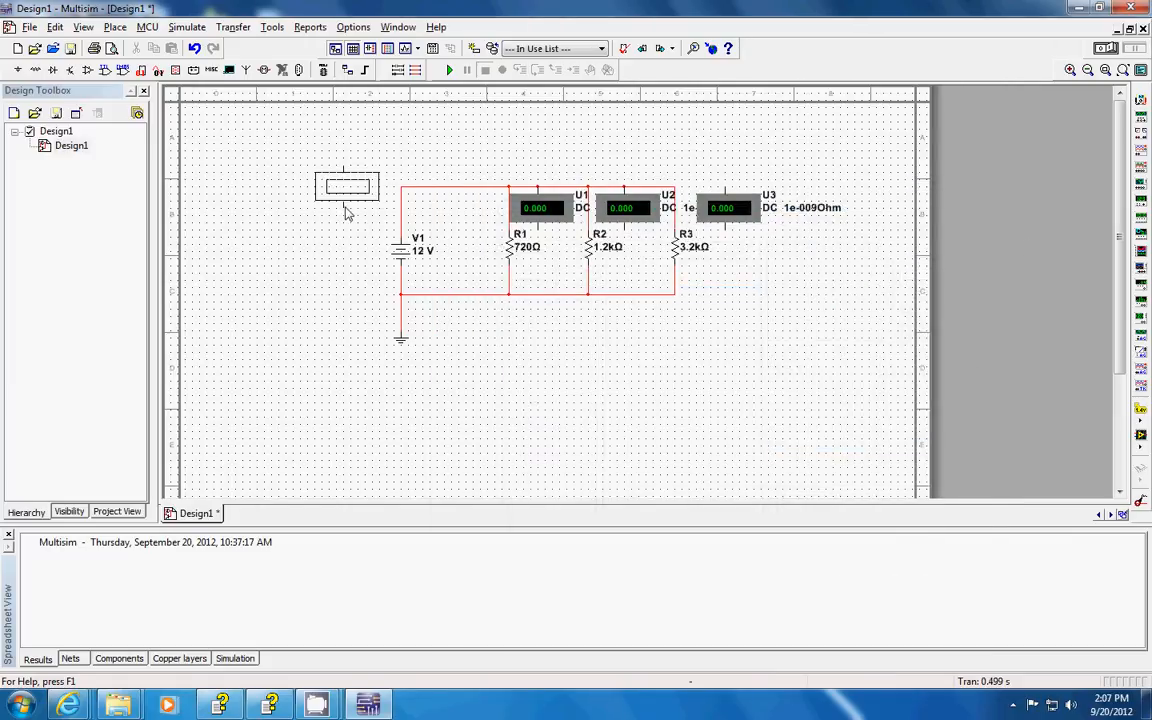
pyautogui.click(343, 205)
pyautogui.click(954, 242)
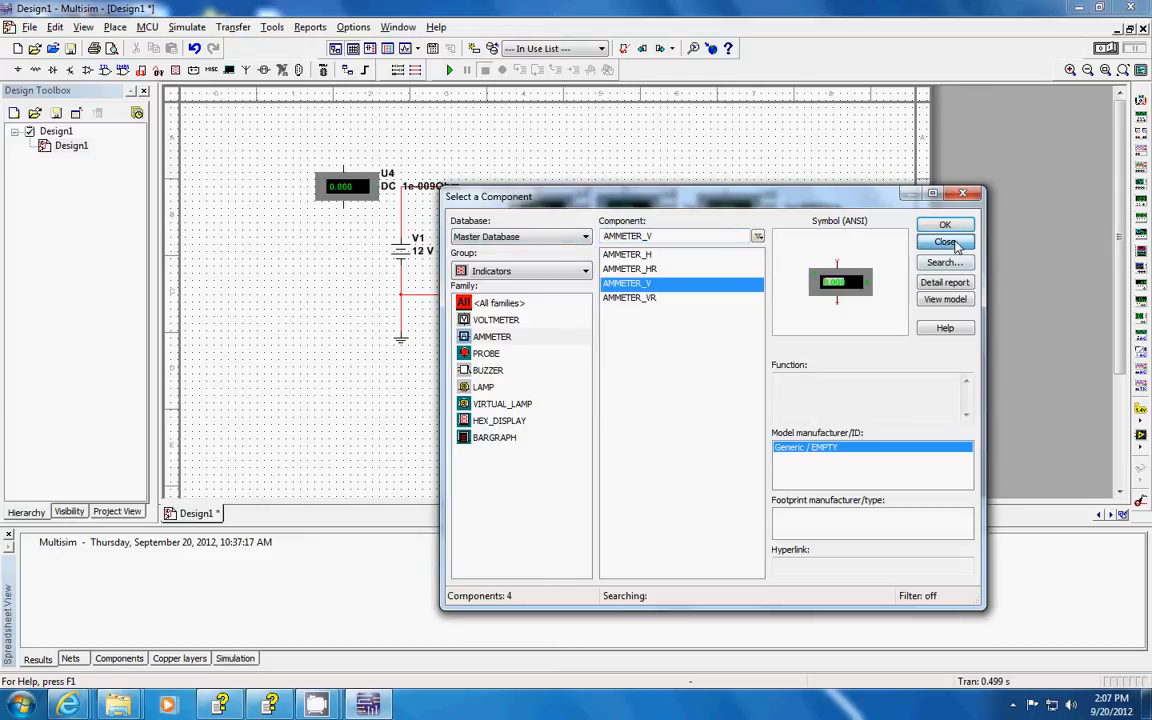
# - Delete the vertical wires joining the upper rail to the tops of R1, R2 and R3
pyautogui.scroll(1, 499, 216)
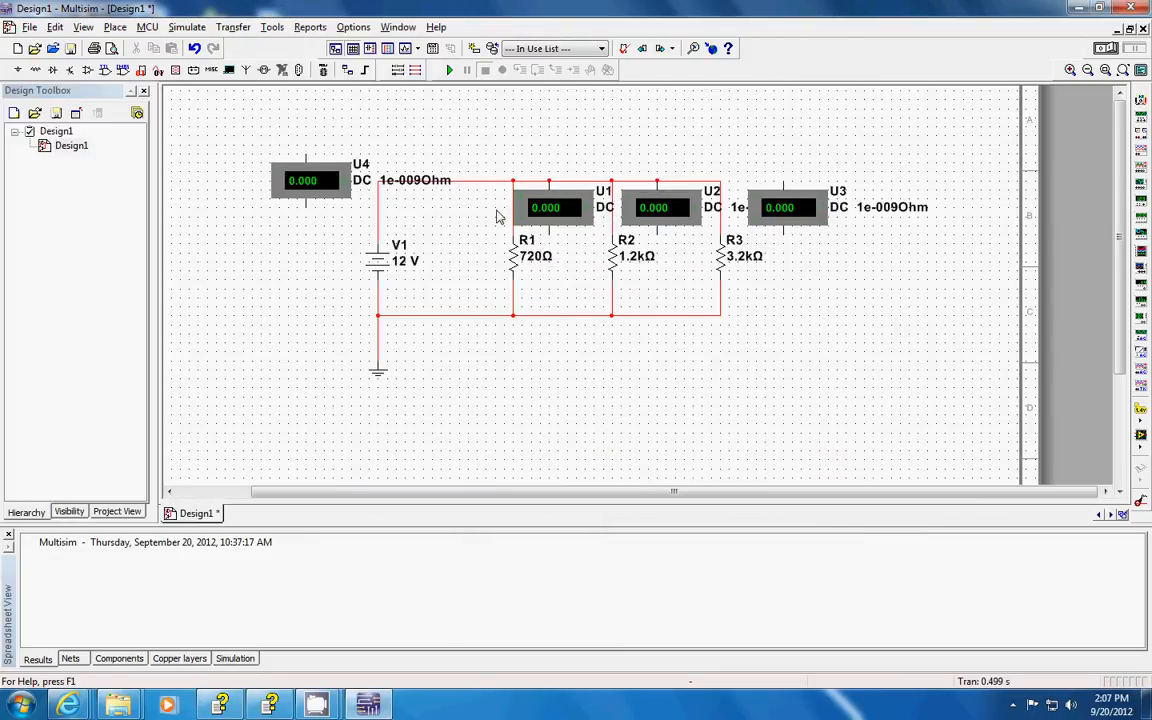
pyautogui.scroll(1, 508, 214)
pyautogui.click(512, 213)
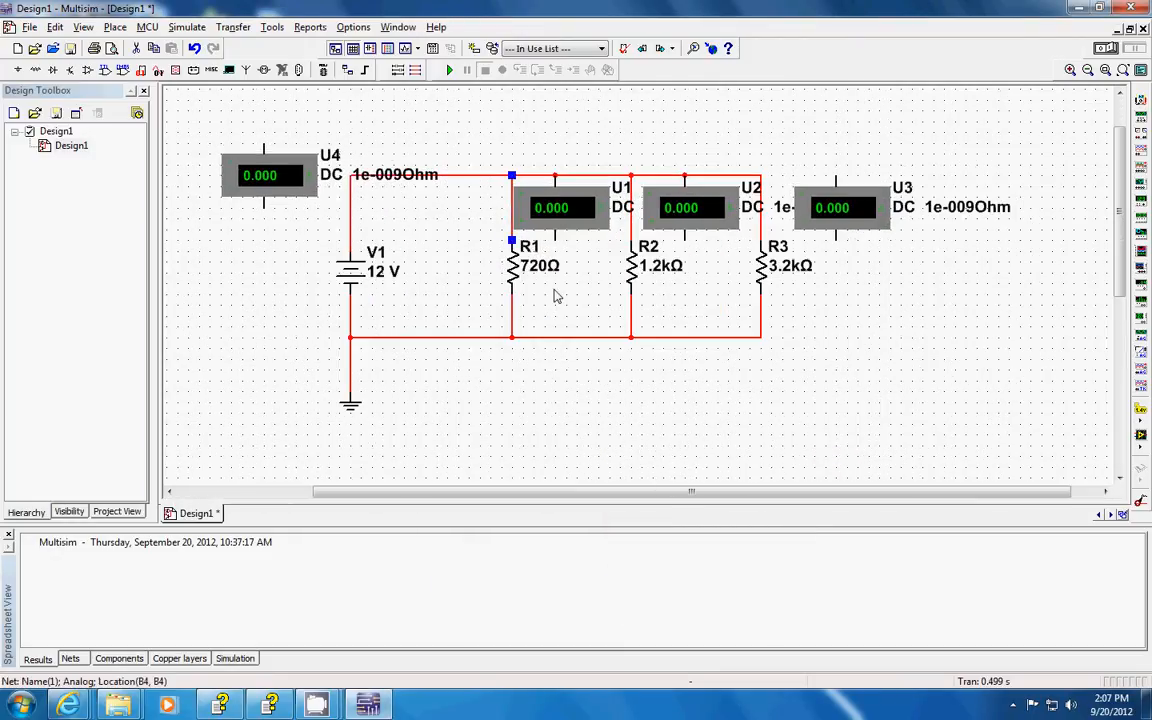
pyautogui.press('Delete')
pyautogui.click(630, 222)
pyautogui.press('Delete')
pyautogui.click(761, 205)
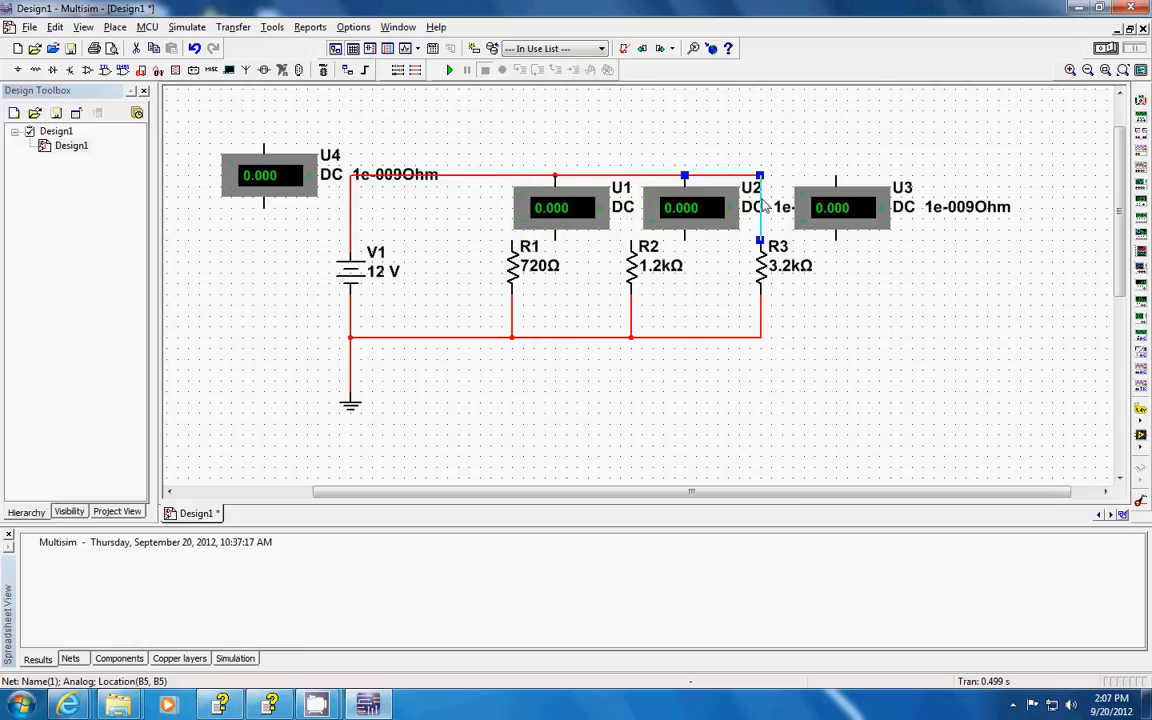
pyautogui.press('Delete')
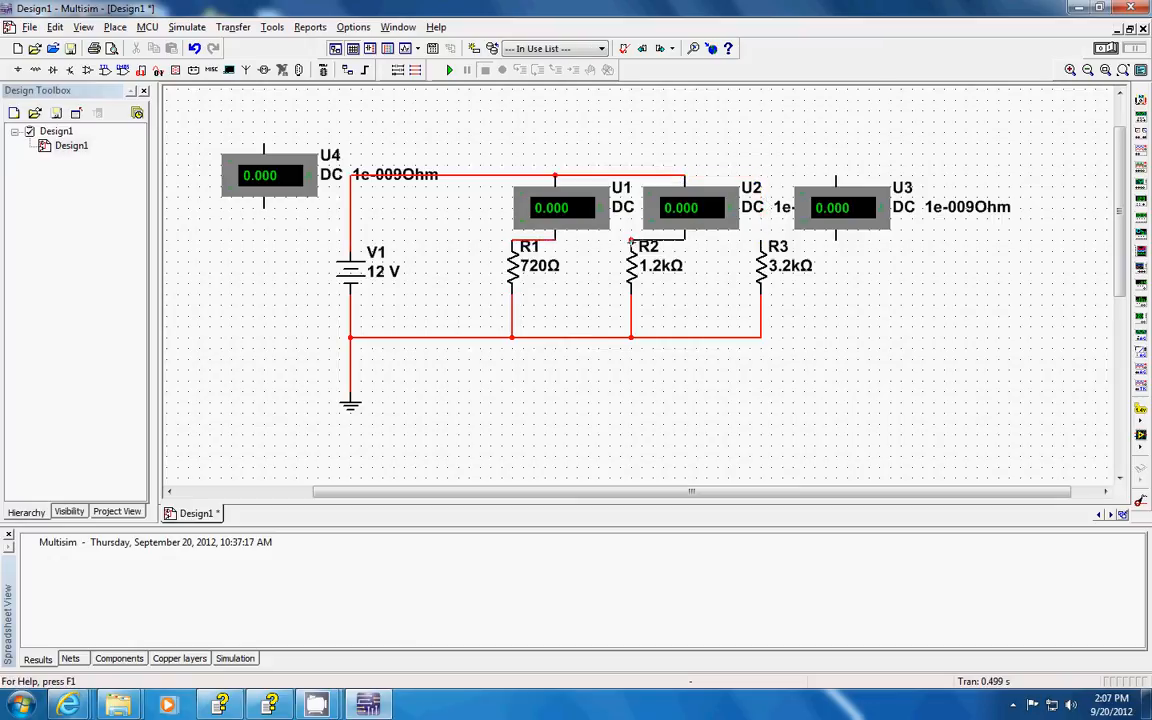
# - Wire ammeters U1, U2 and U3 in series with R1, R2 and R3, connecting U3's upper terminal to the upper rail
pyautogui.click(836, 176)
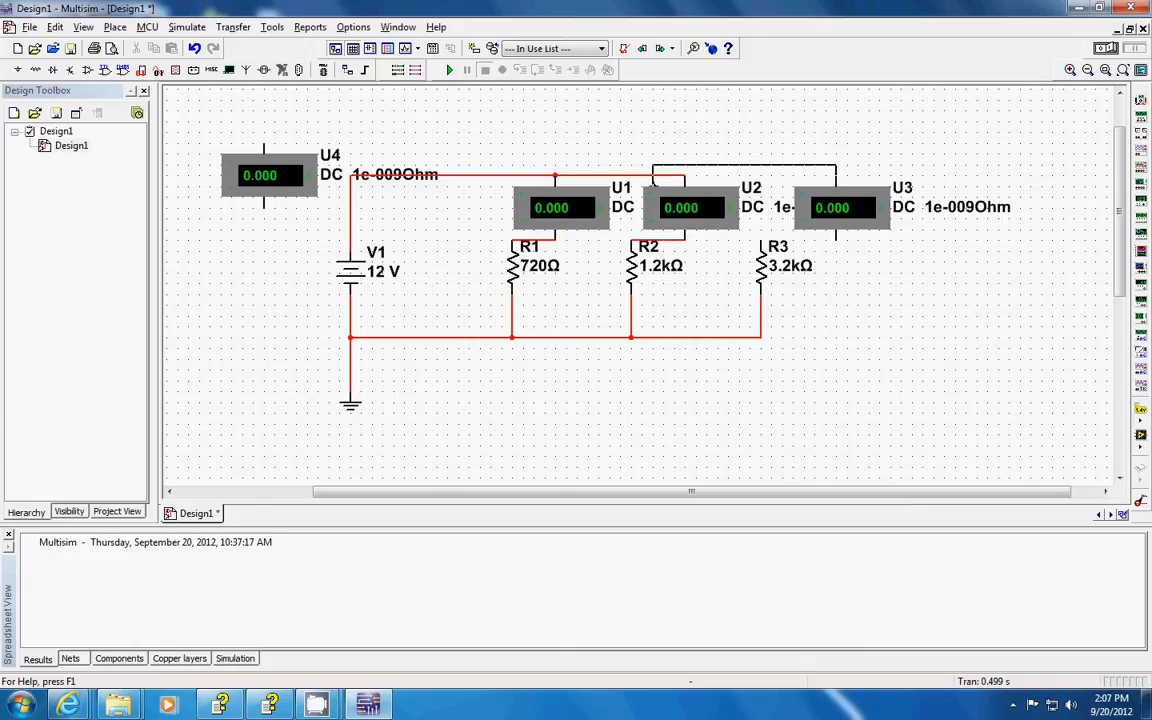
pyautogui.click(680, 176)
pyautogui.click(835, 240)
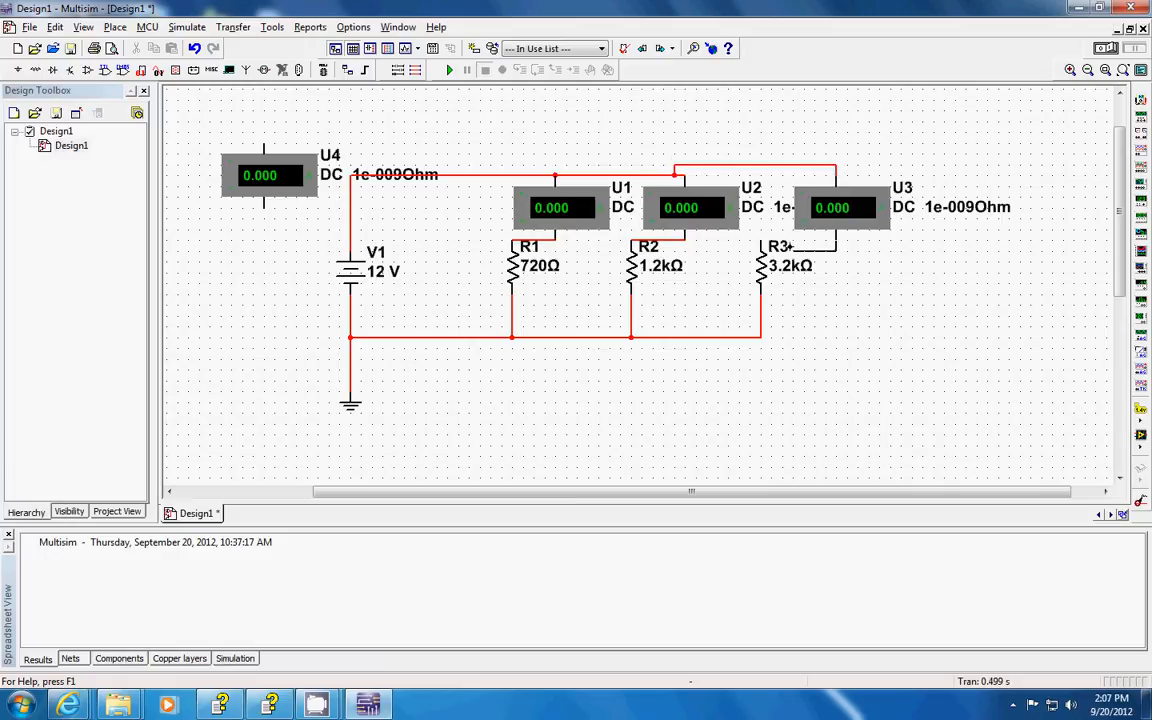
pyautogui.click(760, 240)
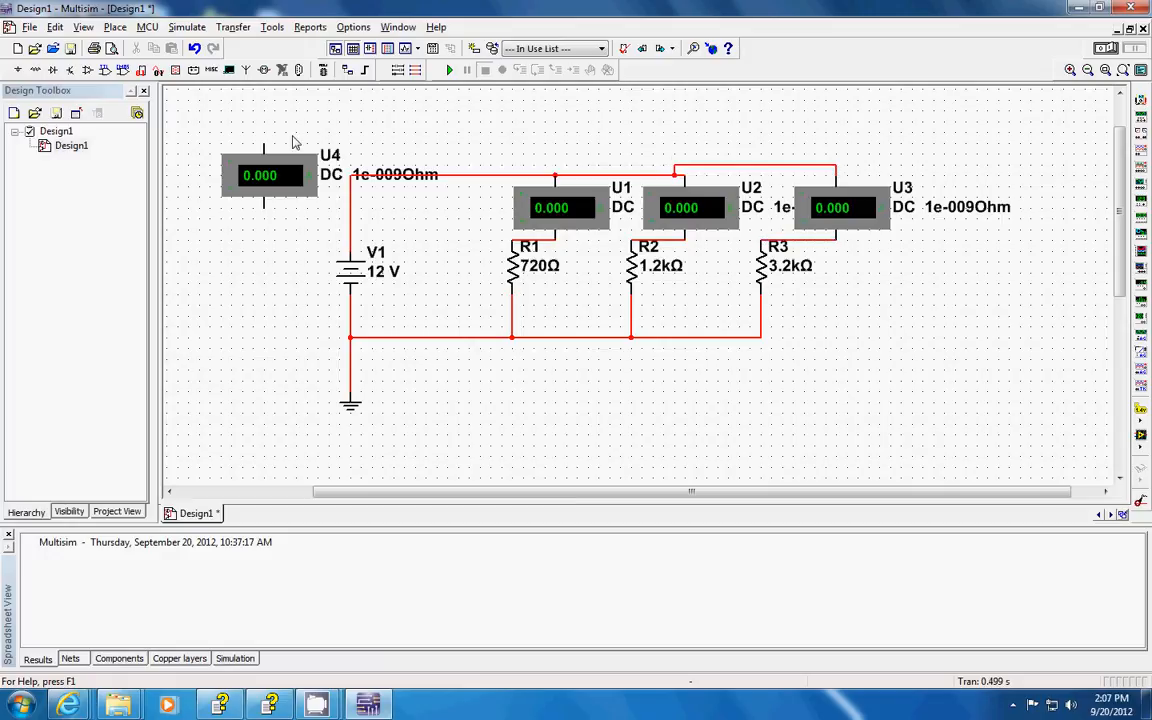
# - Replace the wire from V1's positive terminal to the upper rail with ammeter U4 wired in series between them
pyautogui.click(350, 205)
pyautogui.press('Delete')
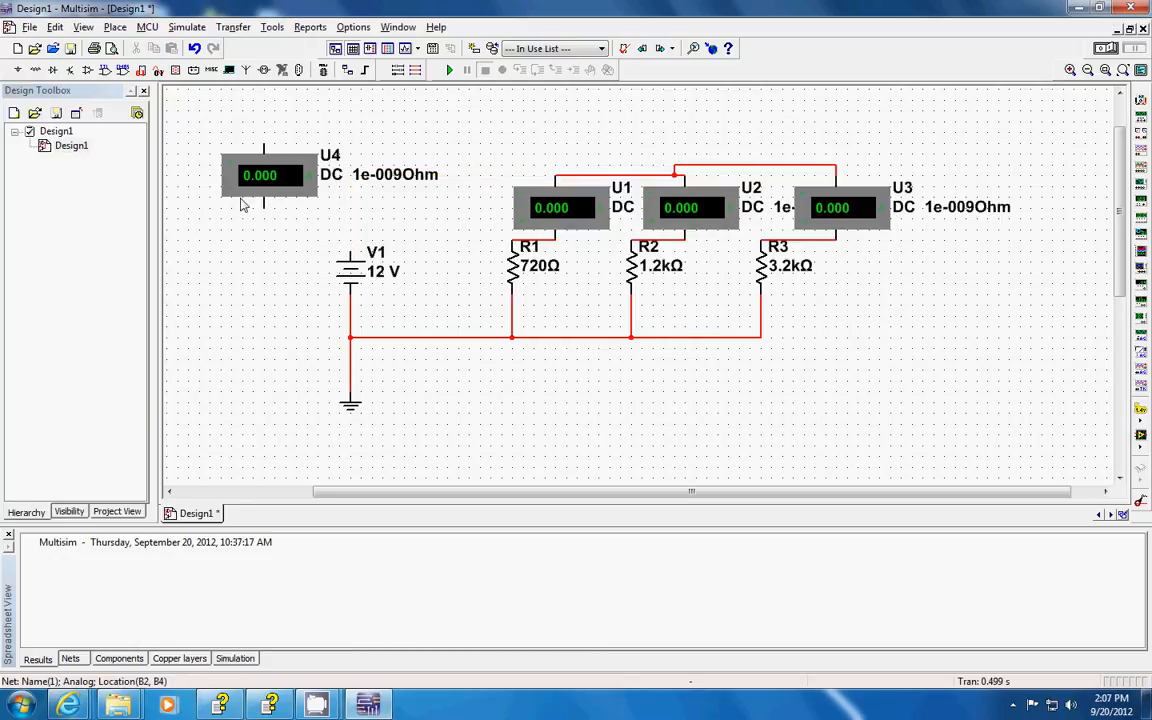
pyautogui.click(265, 146)
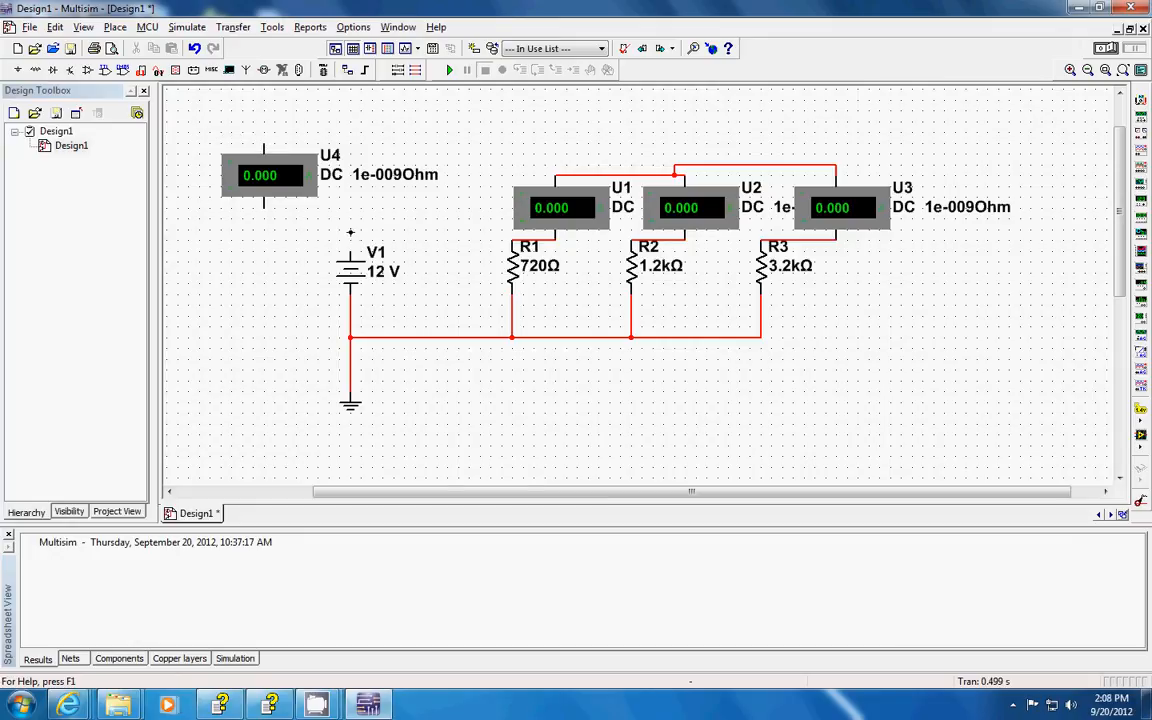
pyautogui.click(350, 250)
pyautogui.click(265, 205)
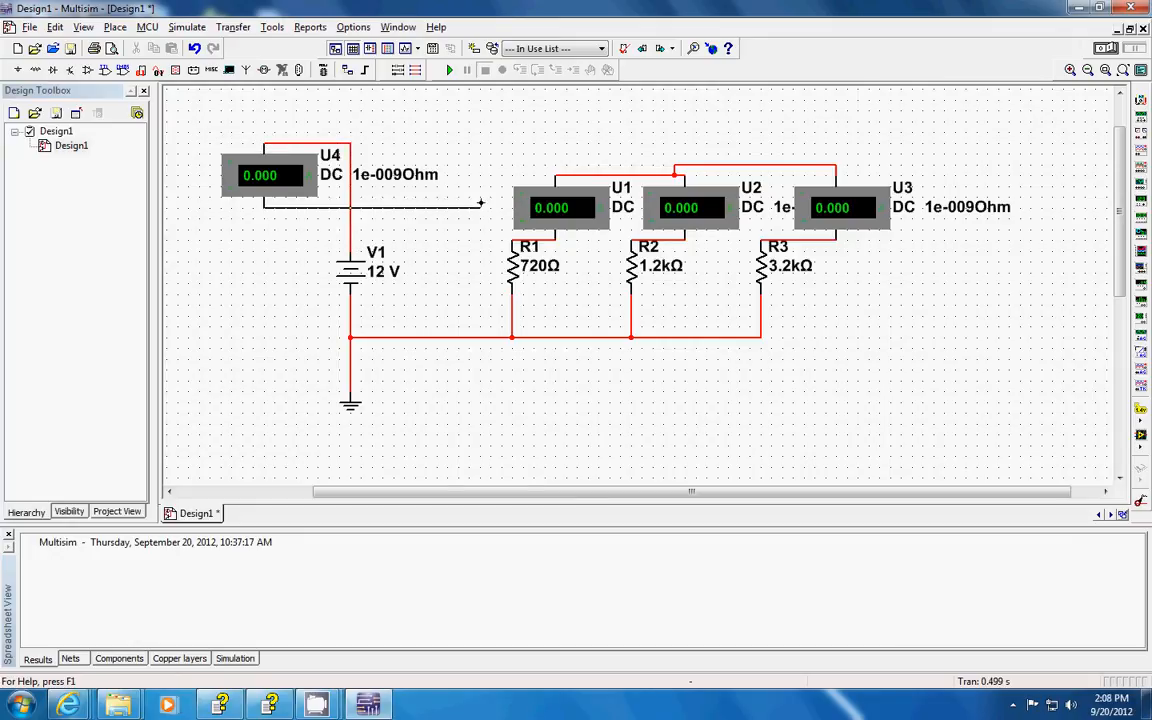
pyautogui.click(566, 172)
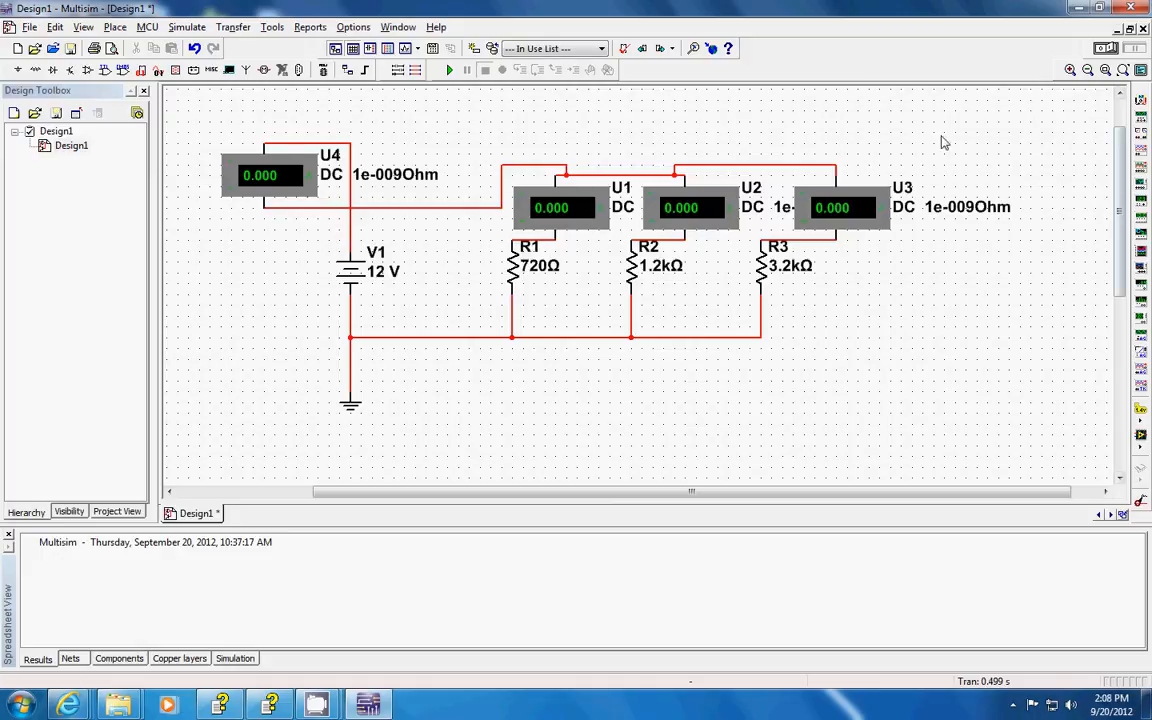
# - Run the simulation to read the branch and total currents on the four ammeters, and stop it
pyautogui.click(1114, 48)
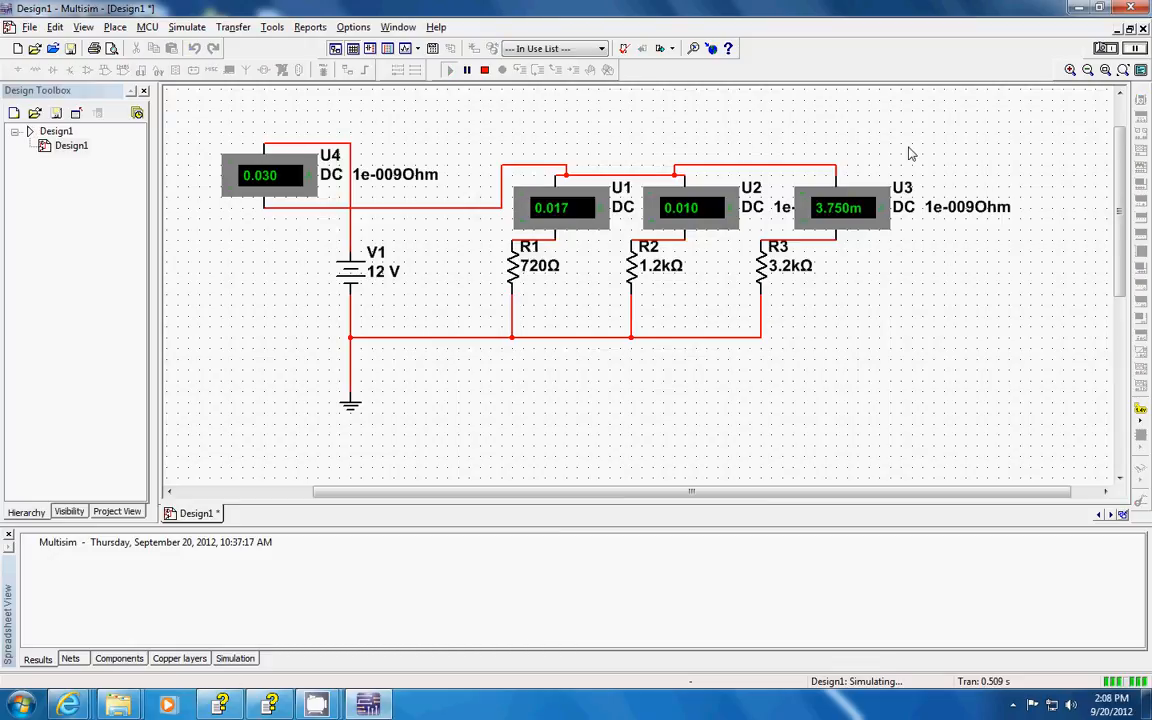
pyautogui.click(1102, 50)
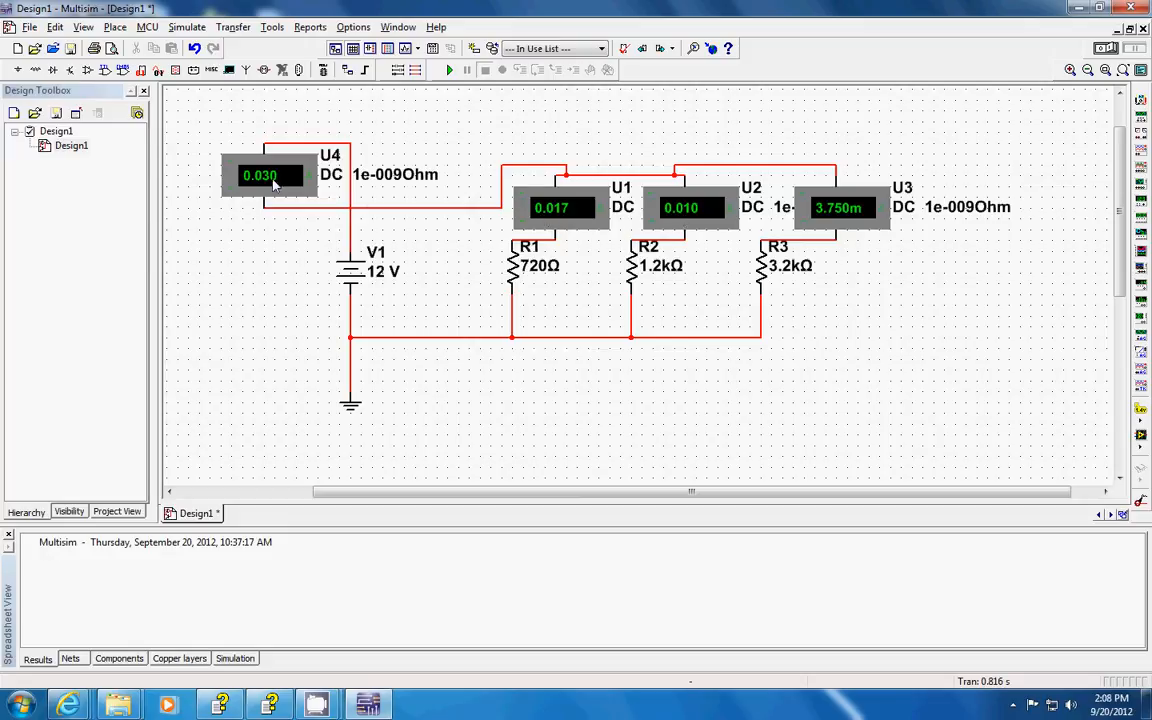
# - Set V1's voltage to 5 V and rerun the simulation to read the ammeters, stopping it when done
pyautogui.doubleClick(383, 281)
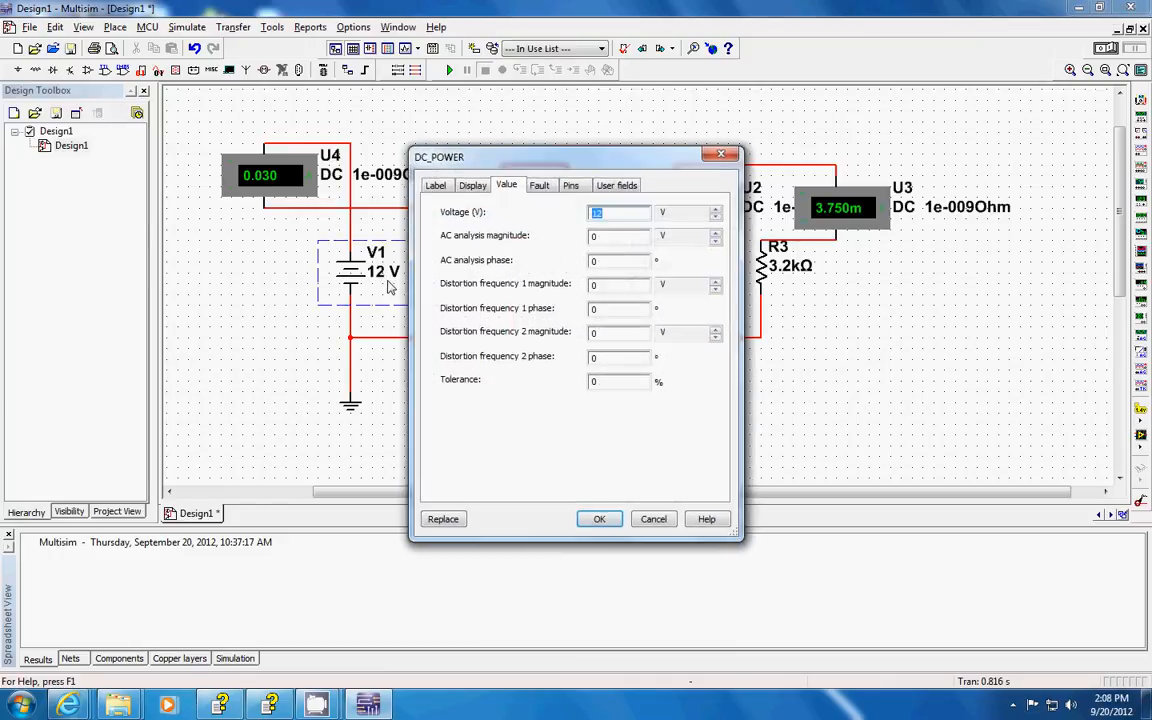
pyautogui.press('Return')
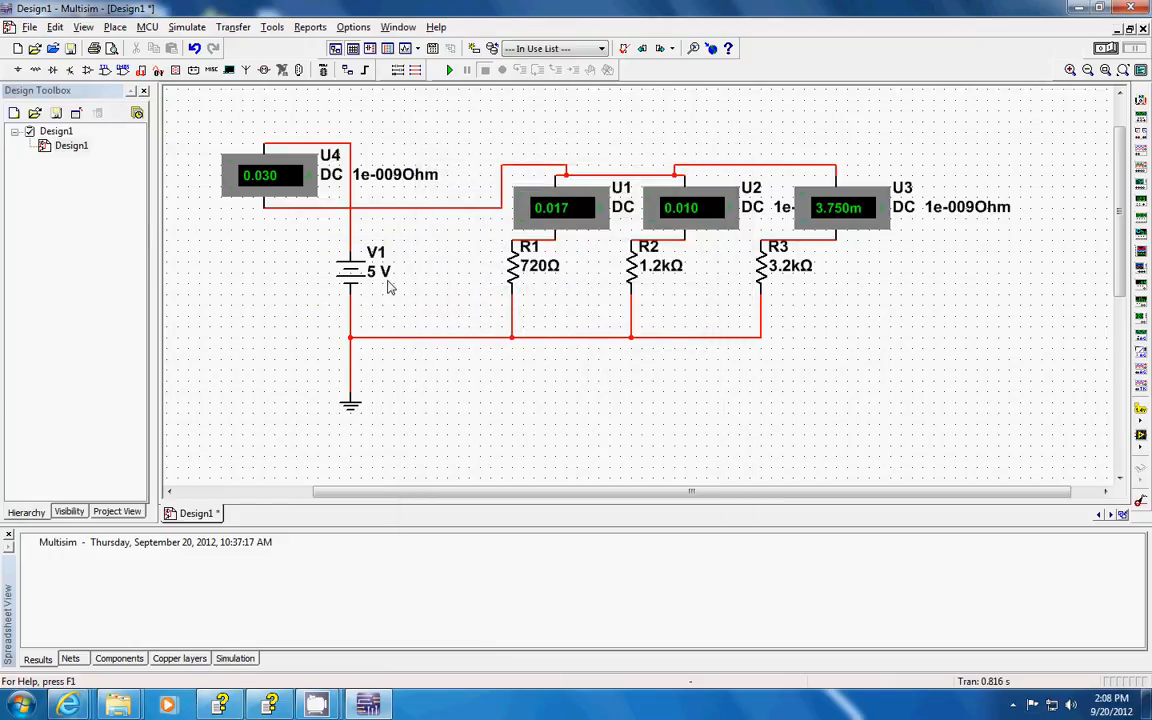
pyautogui.click(1105, 50)
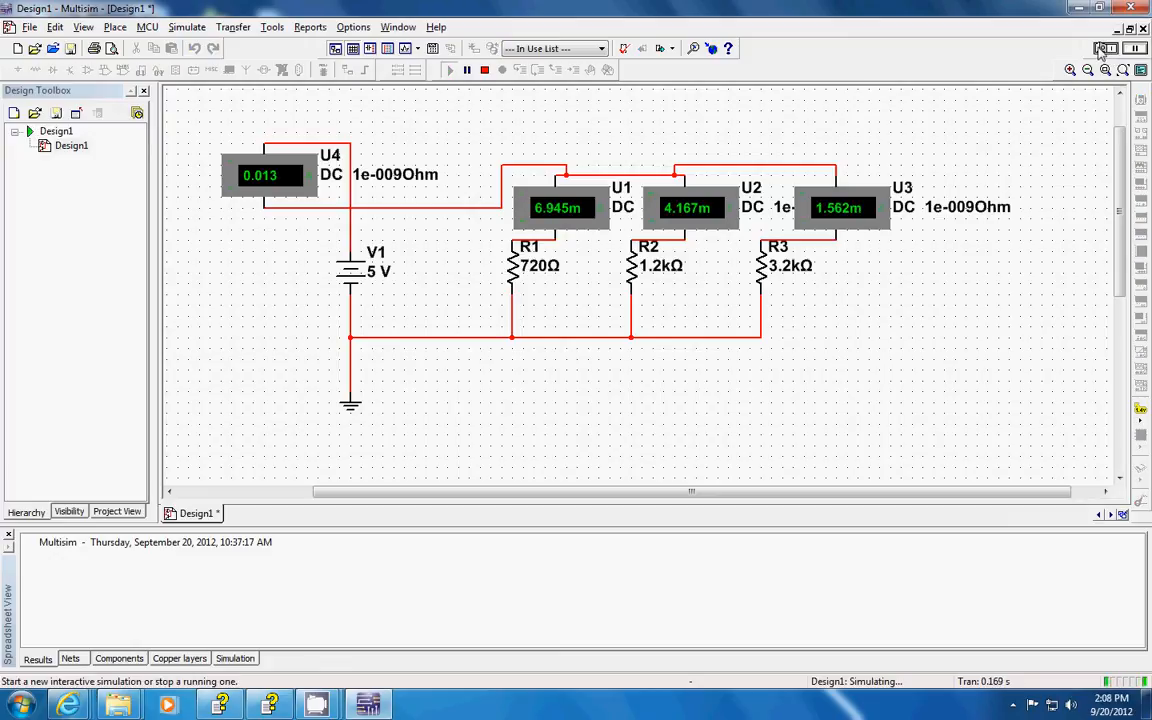
pyautogui.click(1101, 50)
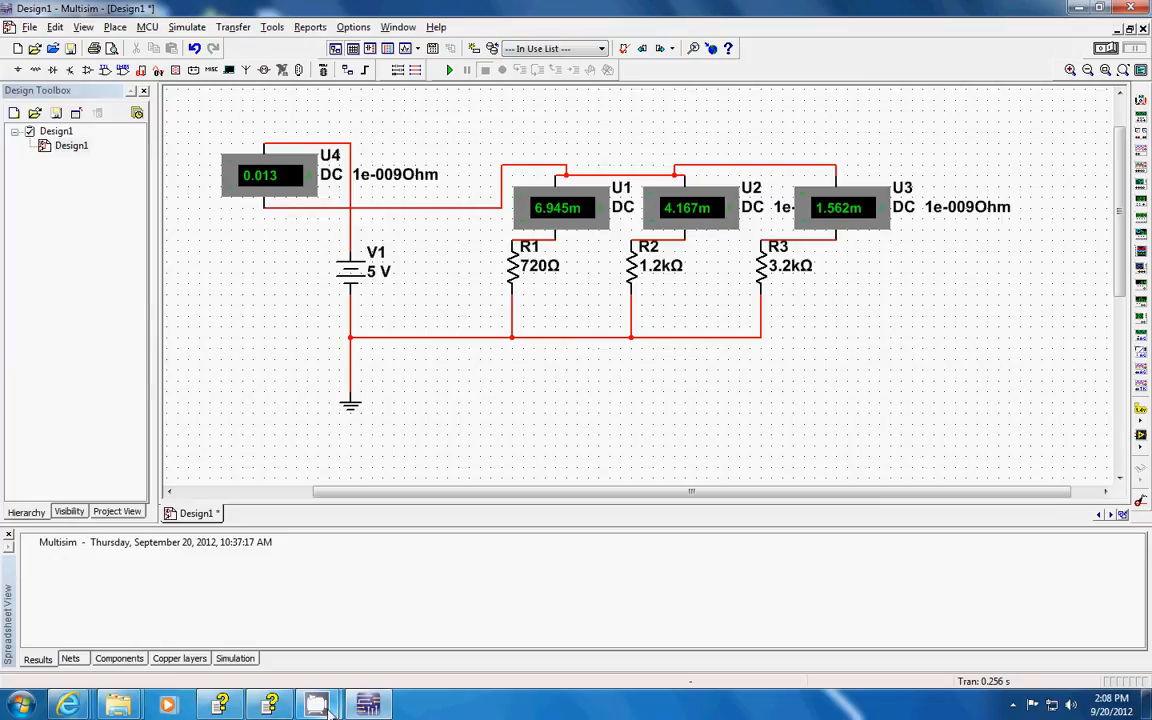
pyautogui.moveTo(329, 708)
pyautogui.click(209, 537)
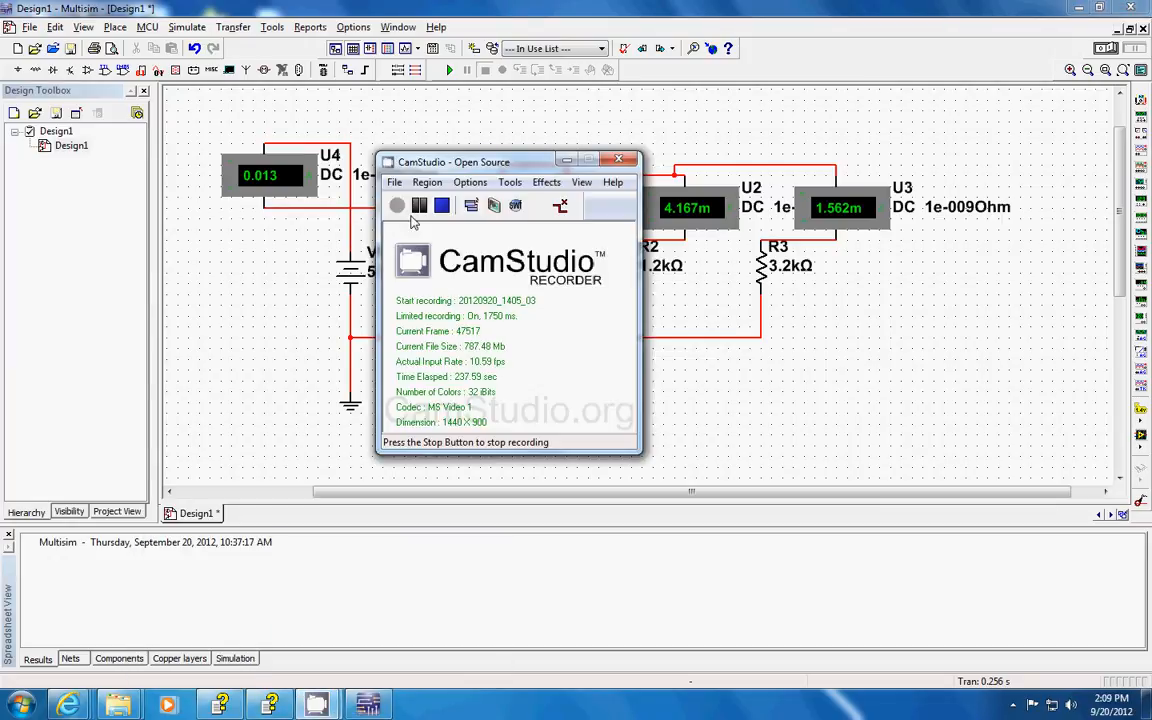